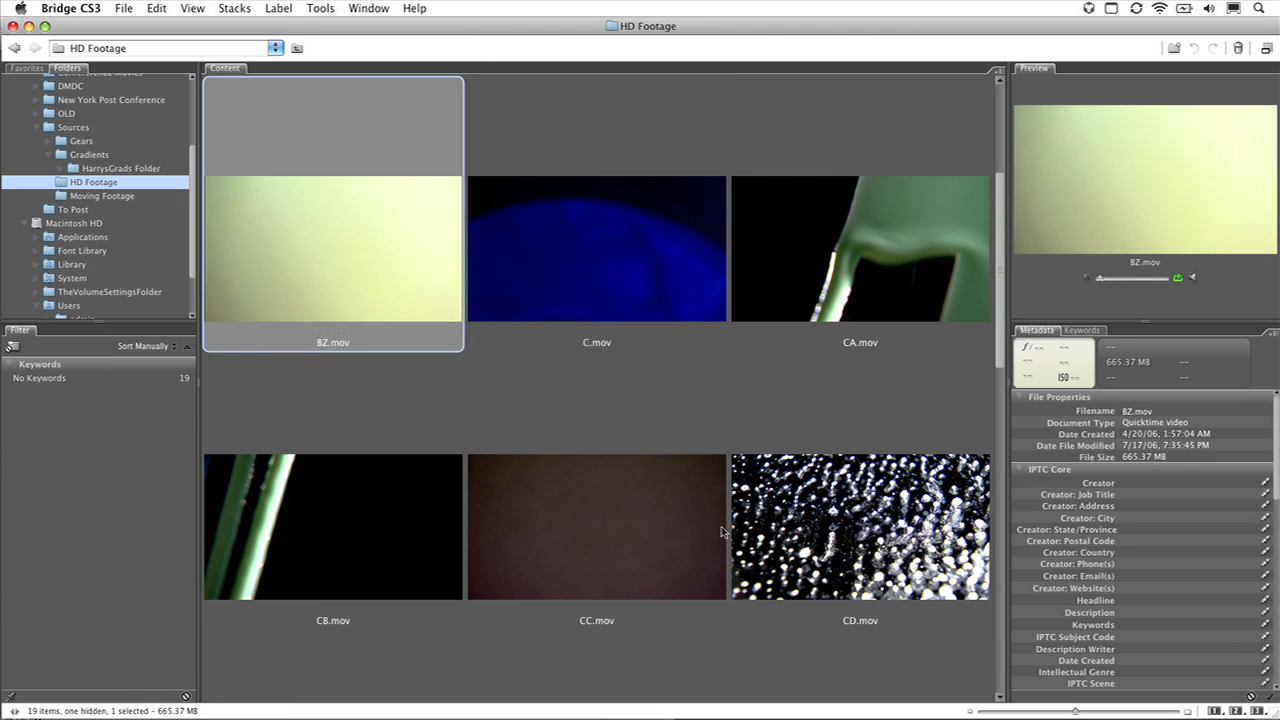
Step: Preview the CC.mov and CD.mov clips in the HD Footage folder
click(661, 520)
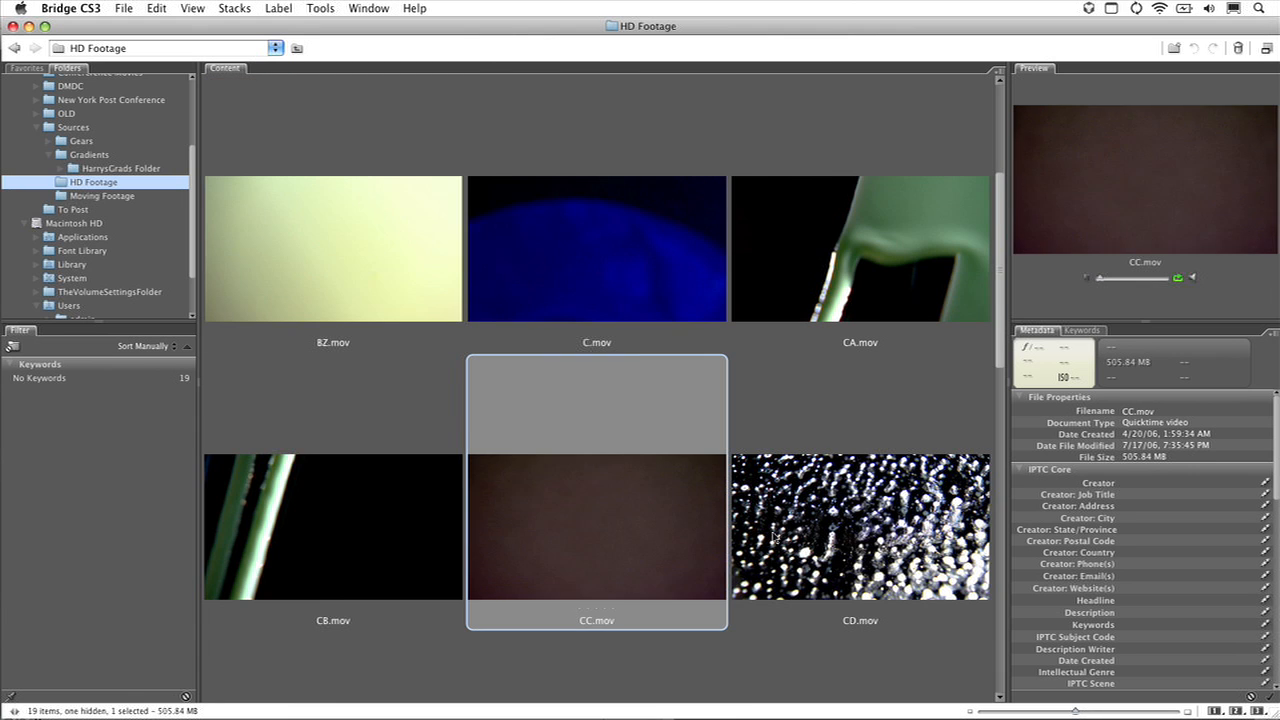
click(793, 541)
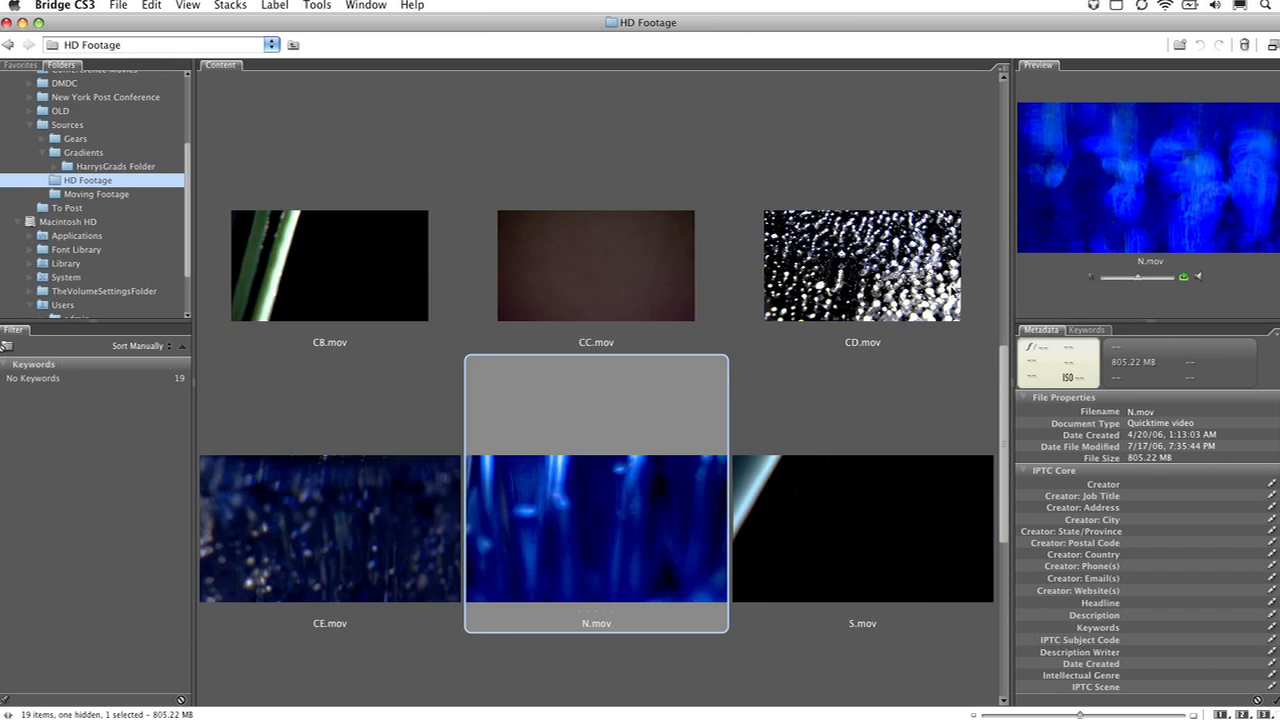
Step: Add BF.mov and C.mov to the N.mov selection, and open the three clips in Photoshop, accepting the pixel aspect ratio notices
scroll(931, 289, up, 5)
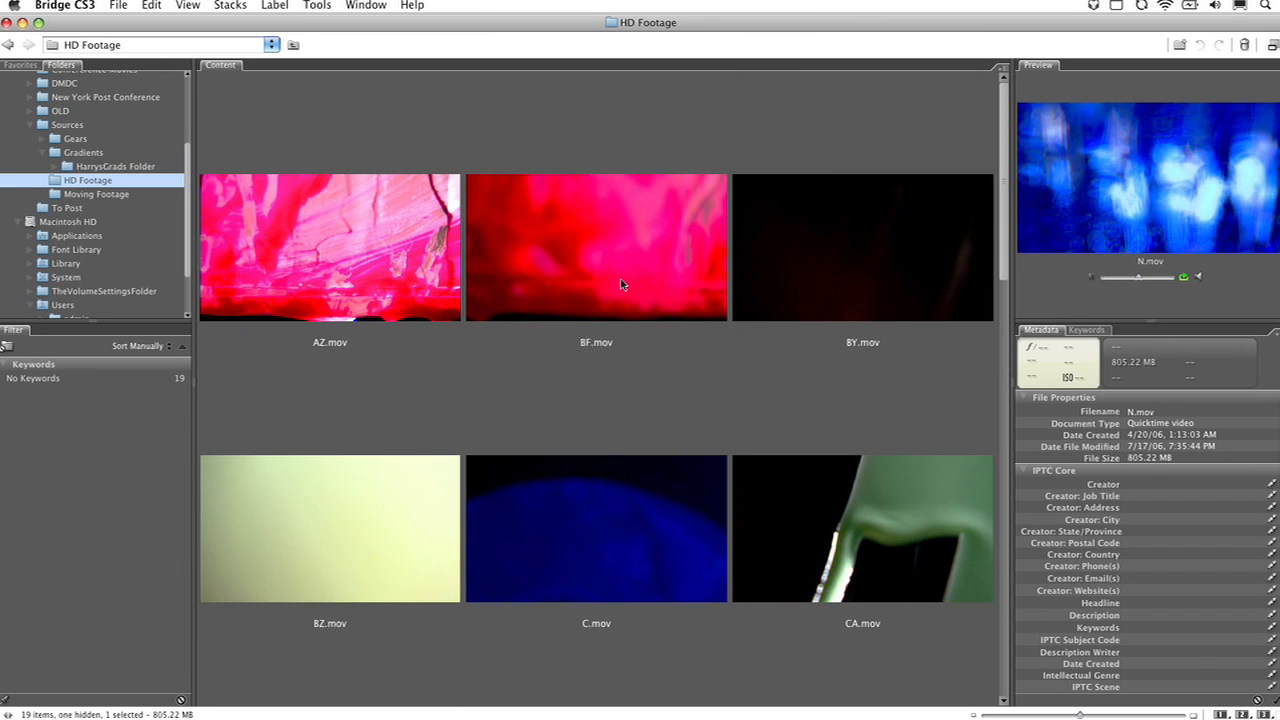
super+click(620, 284)
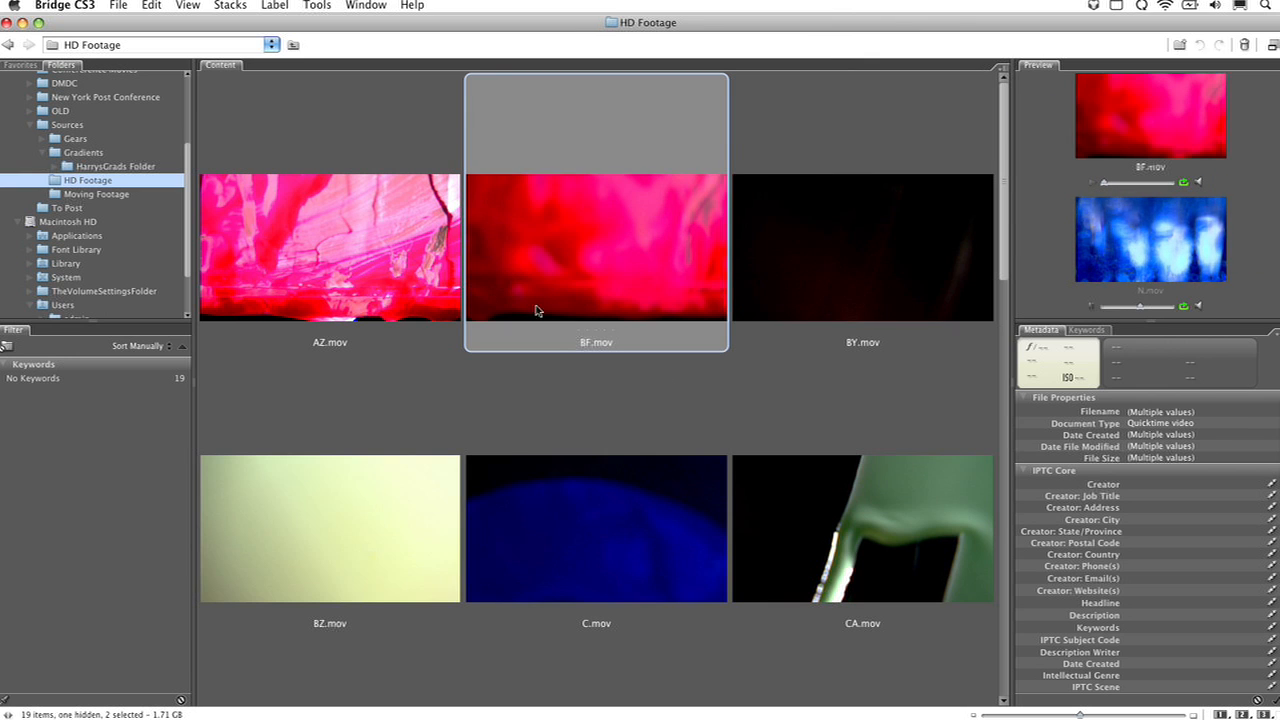
super+click(866, 277)
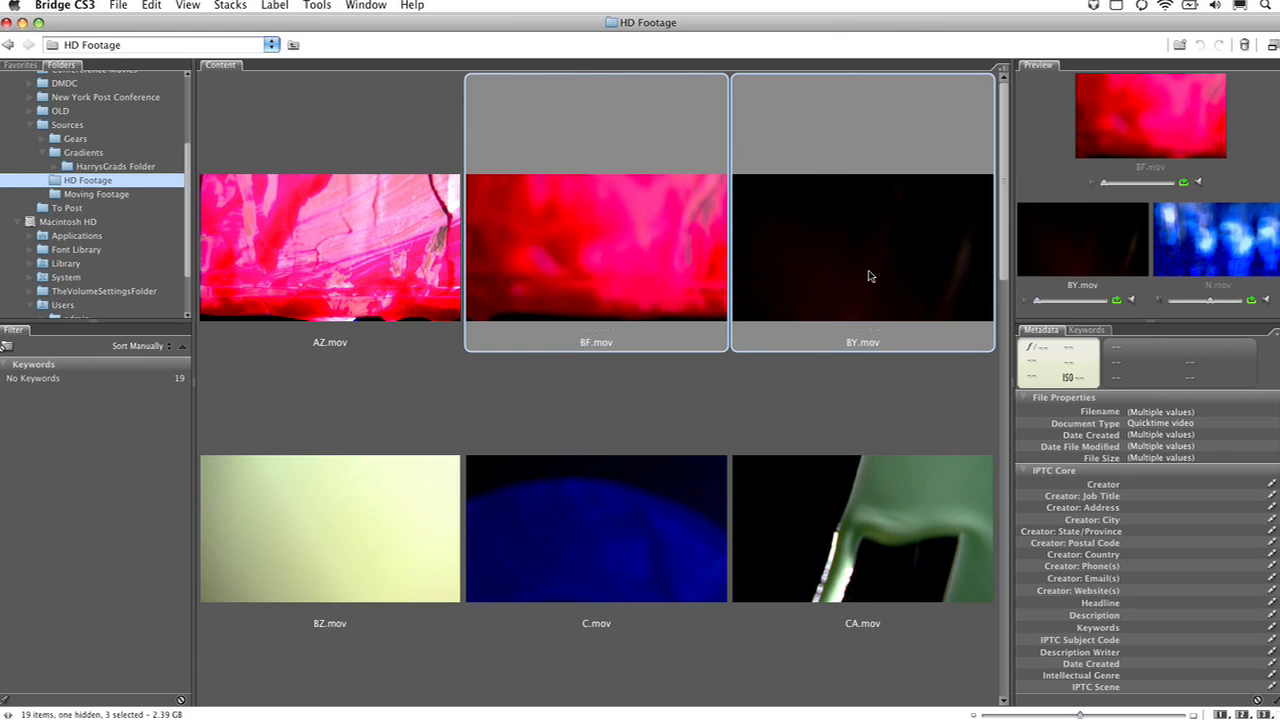
super+click(869, 277)
super+click(598, 495)
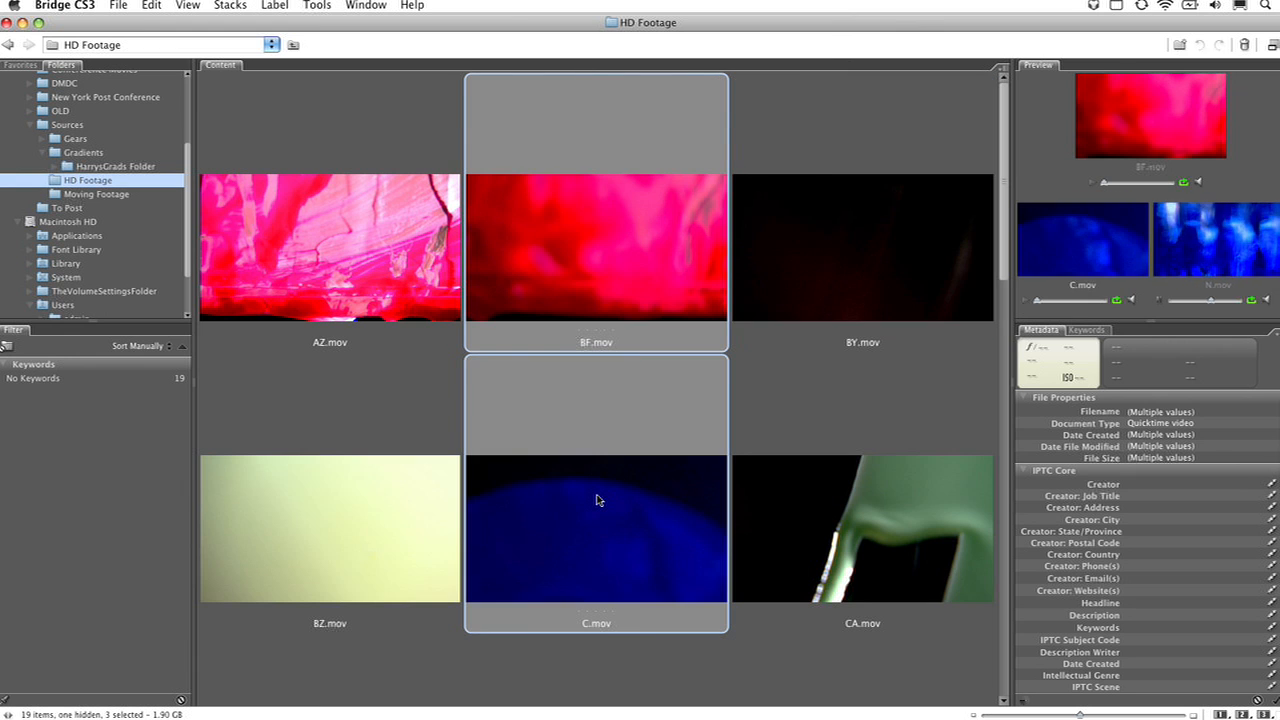
click(569, 719)
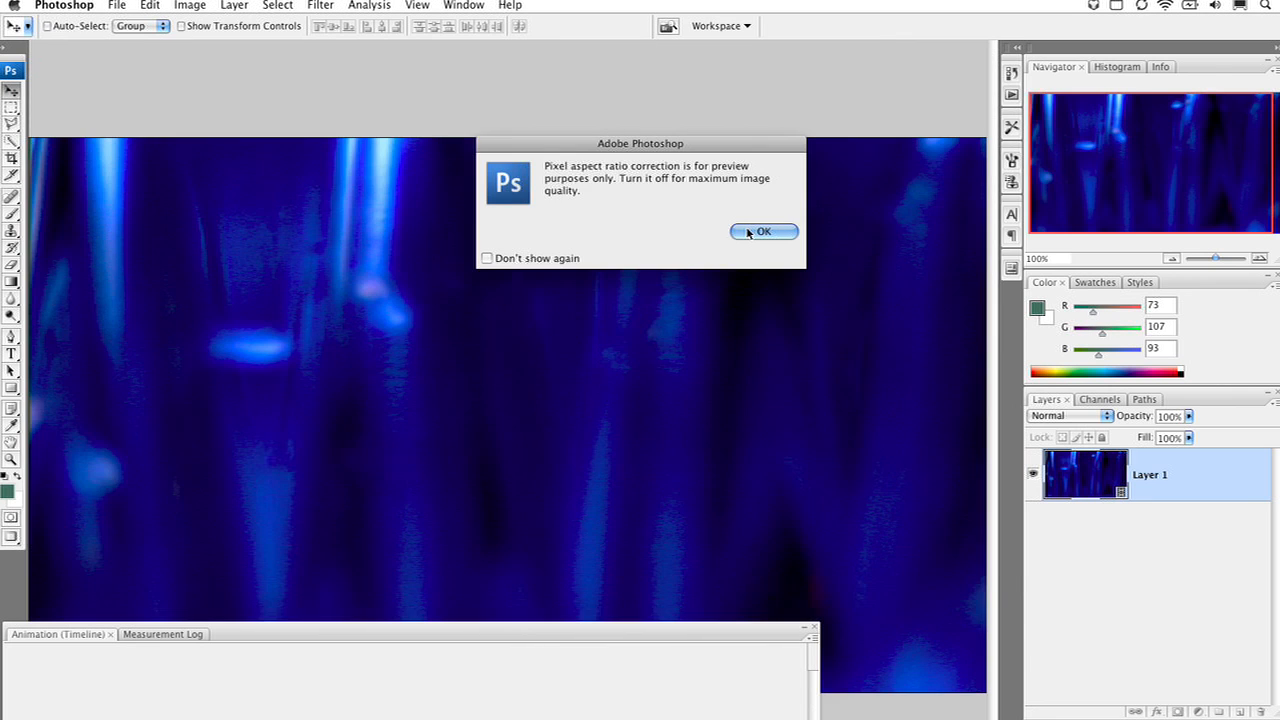
click(748, 232)
click(748, 232)
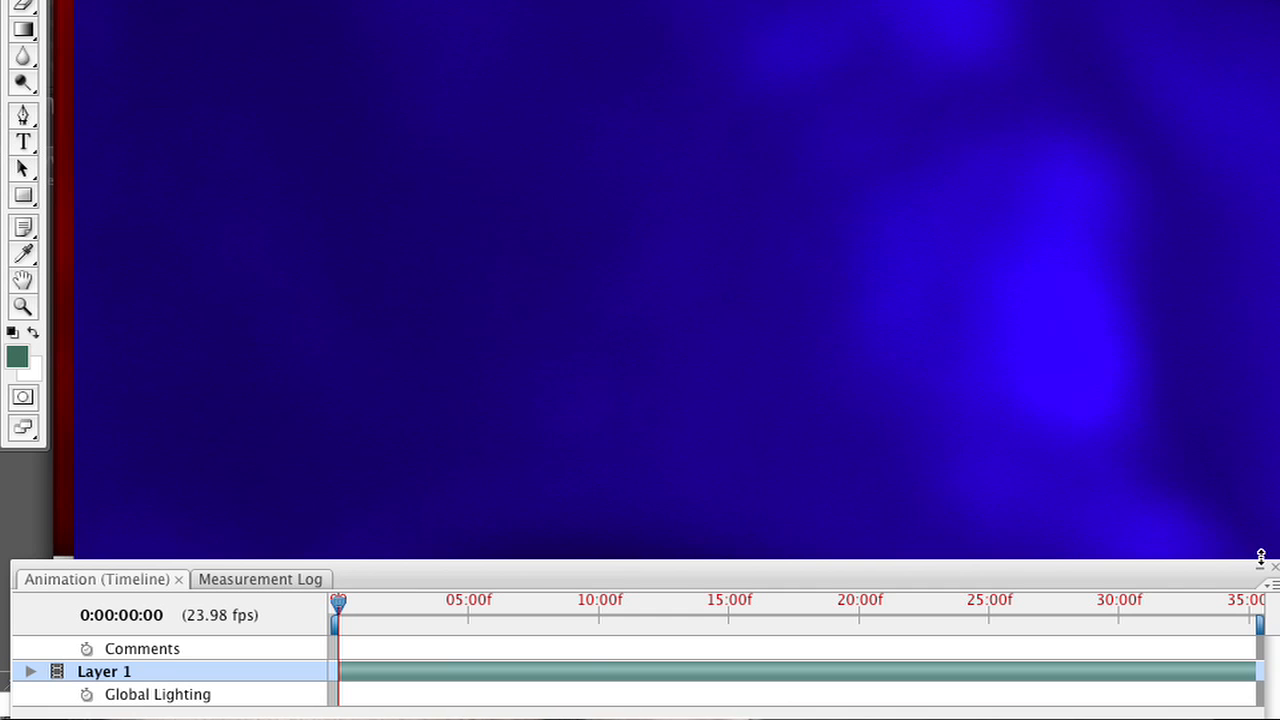
Step: Scrub through the C clip on the timeline and check its pixel dimensions in Image Size without changing them
drag(353, 603, 831, 618)
drag(744, 617, 585, 606)
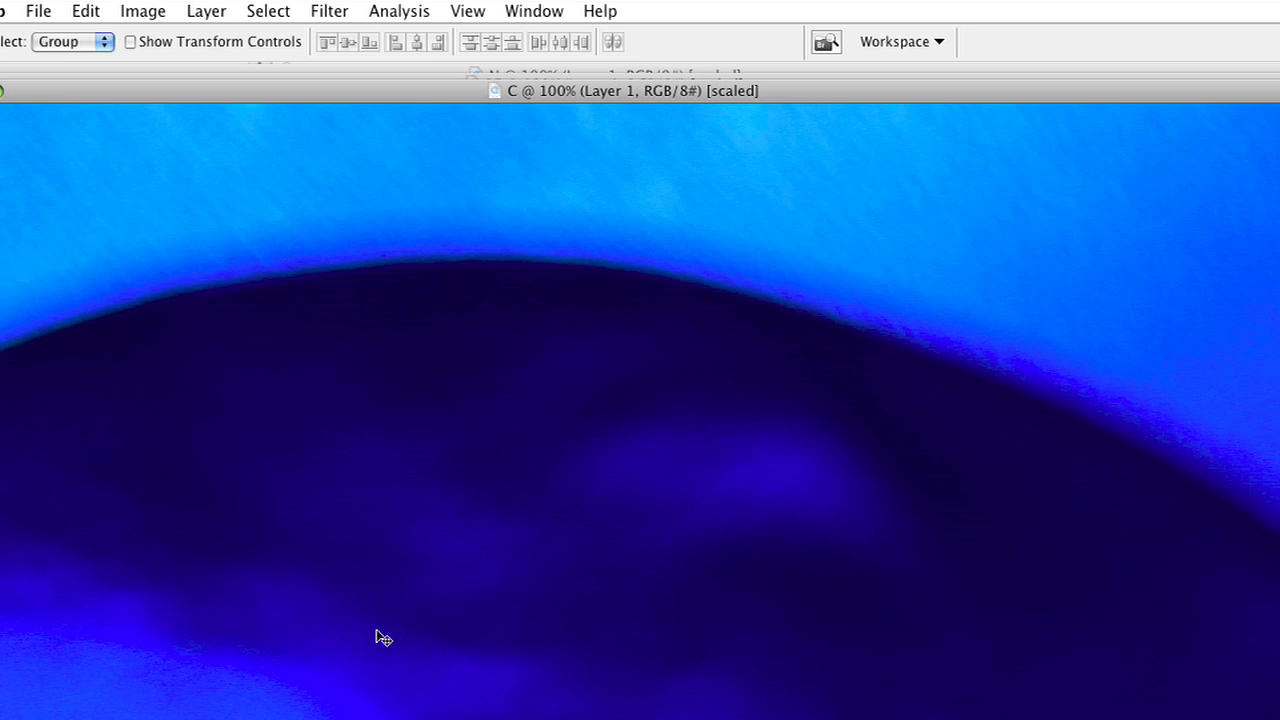
key(super+alt+i)
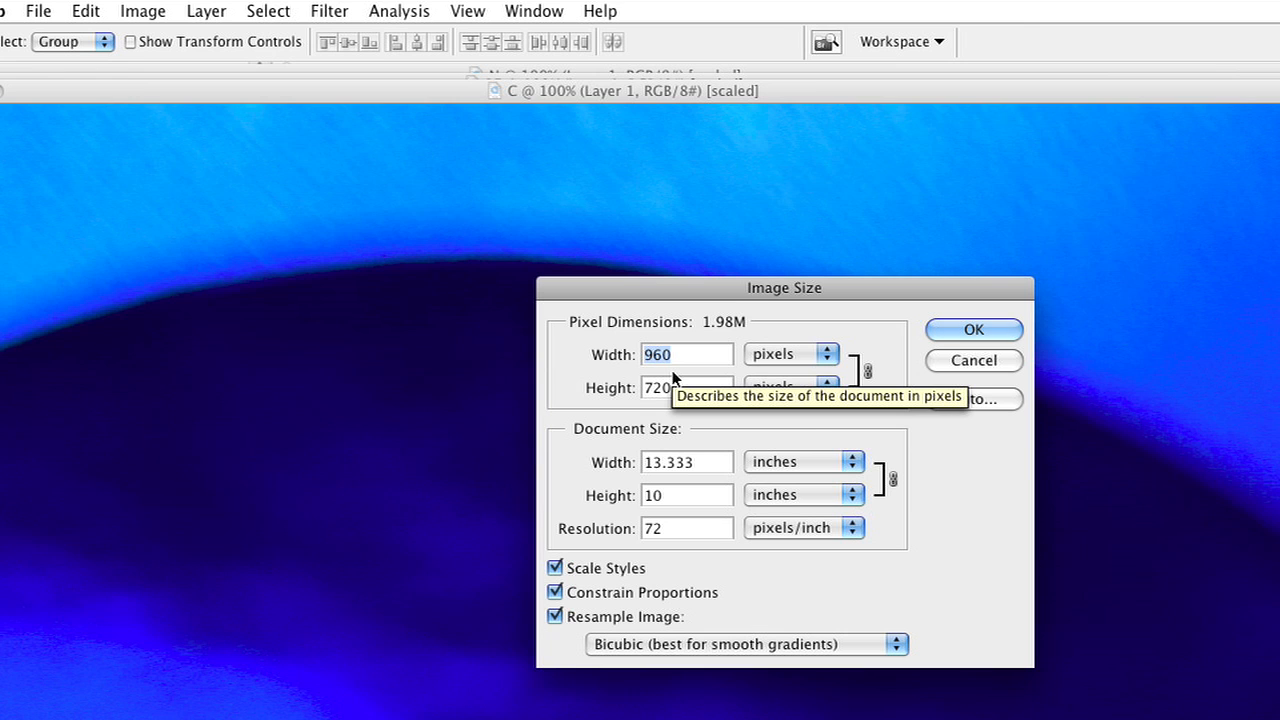
click(965, 360)
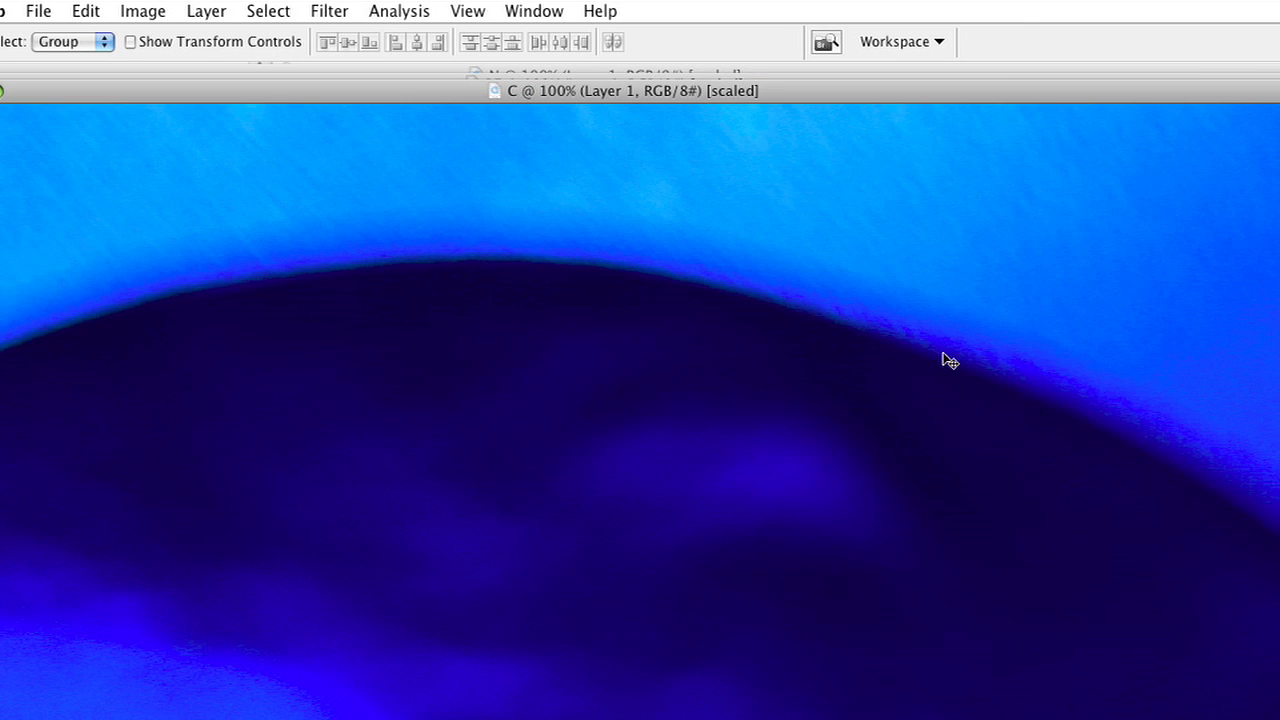
Step: Create a new document from the Film & Video preset with the DVCPRO HD 720p/29.97 size, accepting the pixel aspect ratio notice
key(super+n)
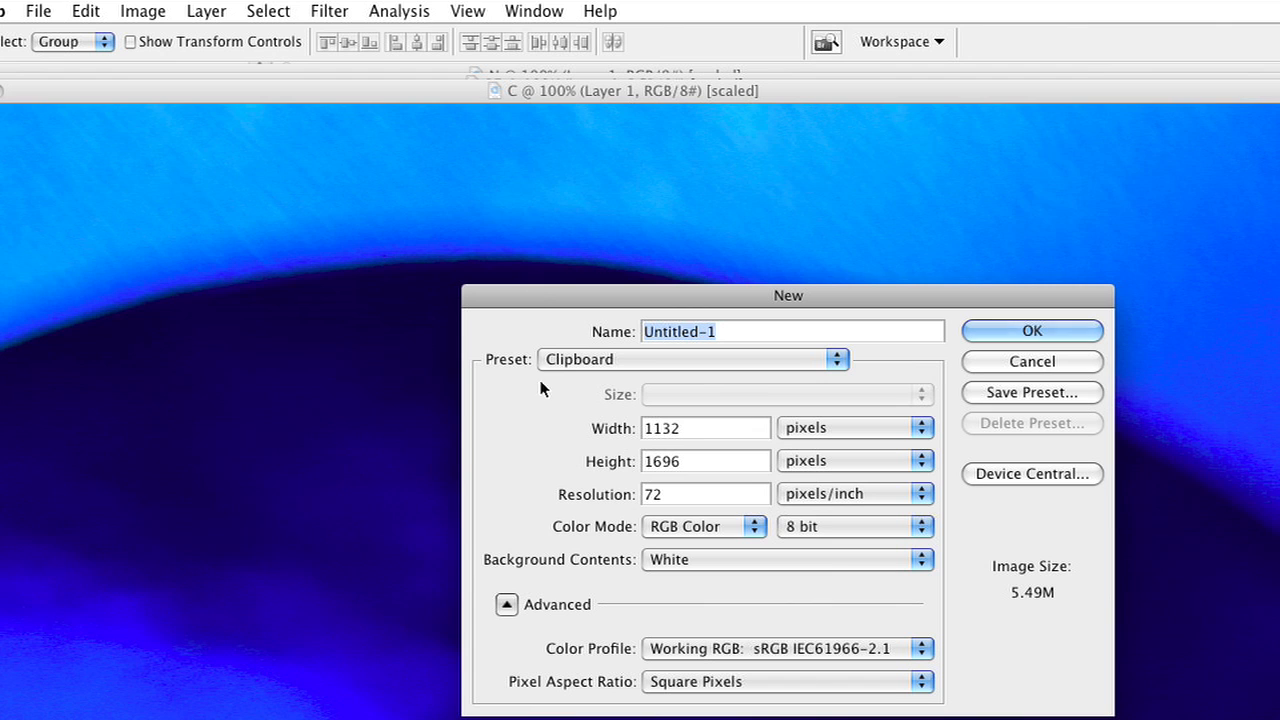
click(563, 364)
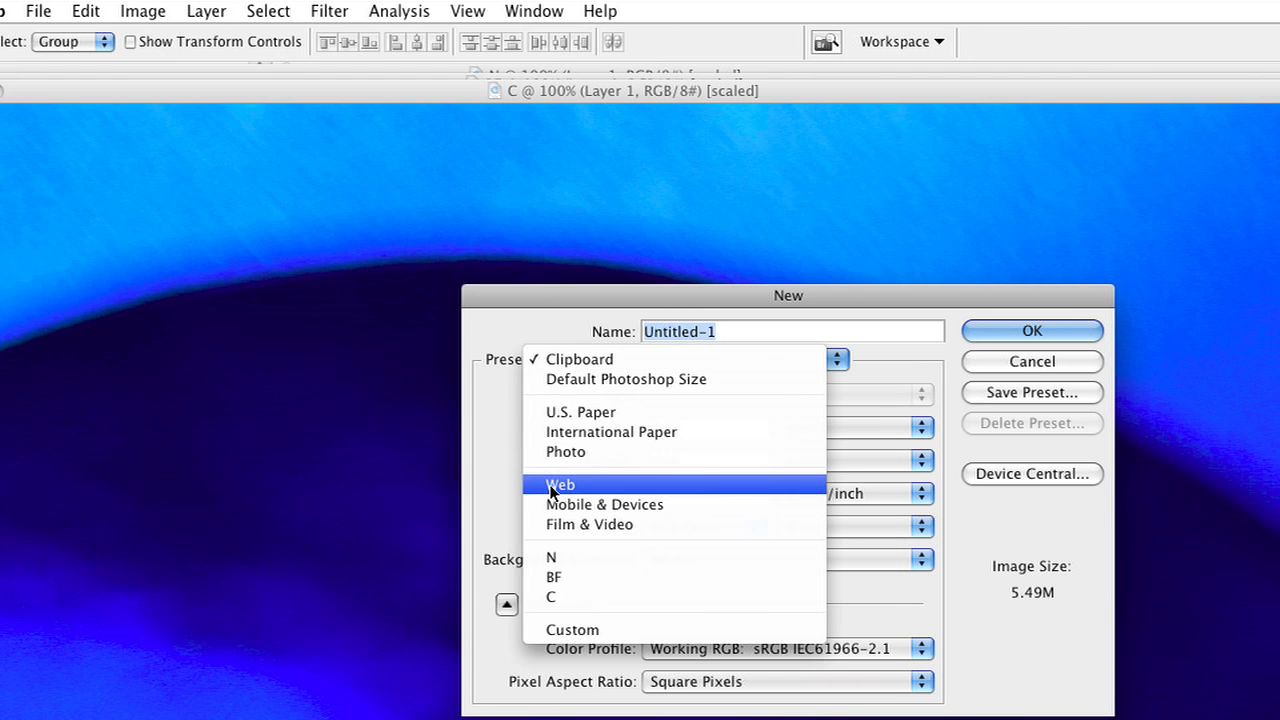
click(552, 523)
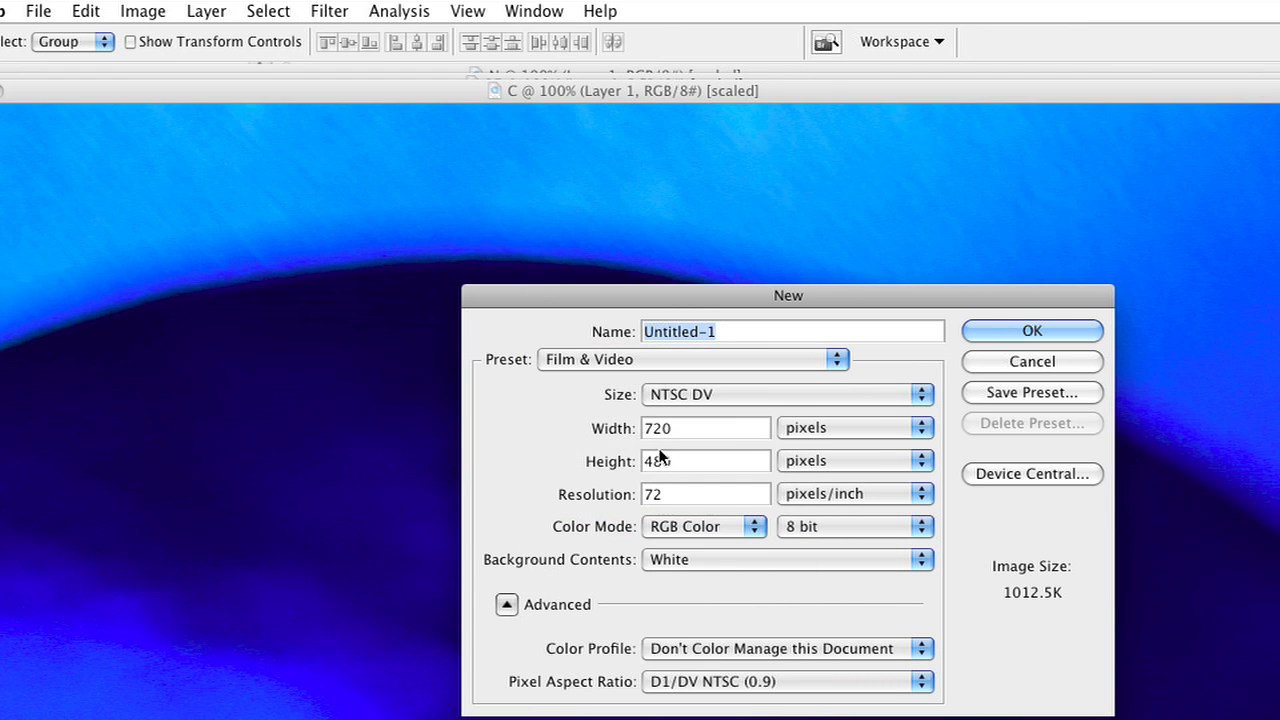
click(731, 396)
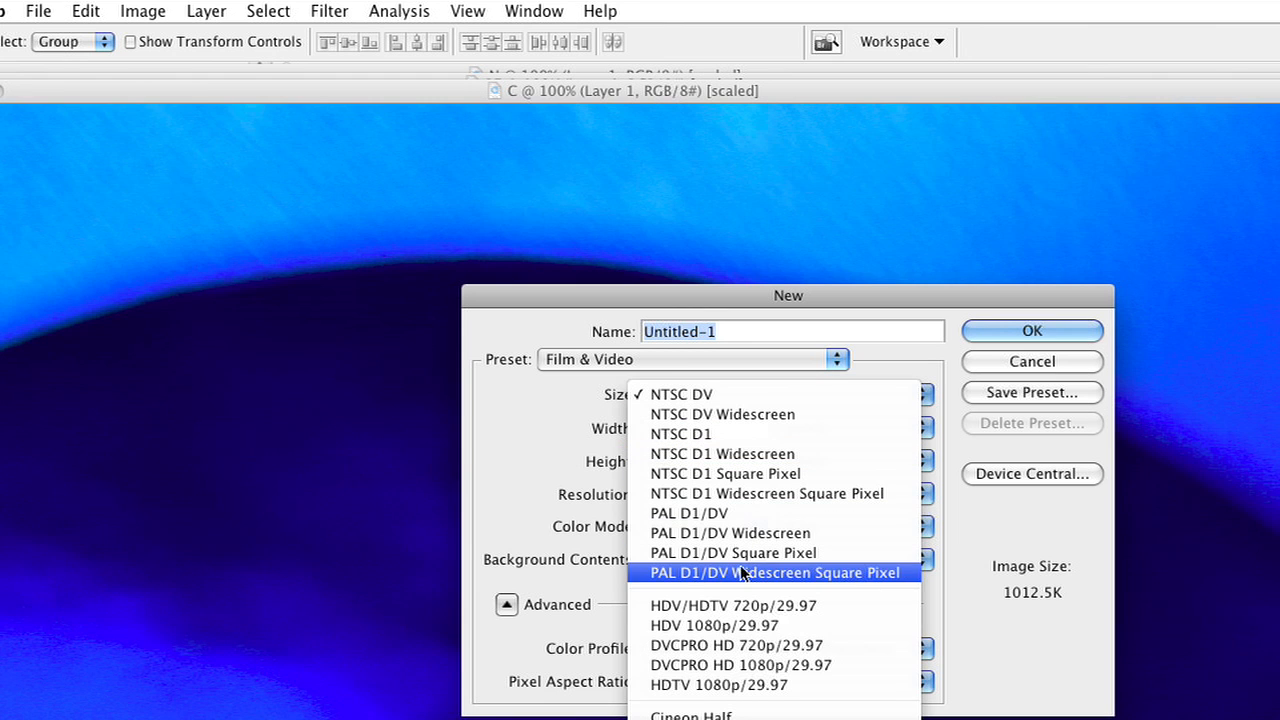
click(737, 645)
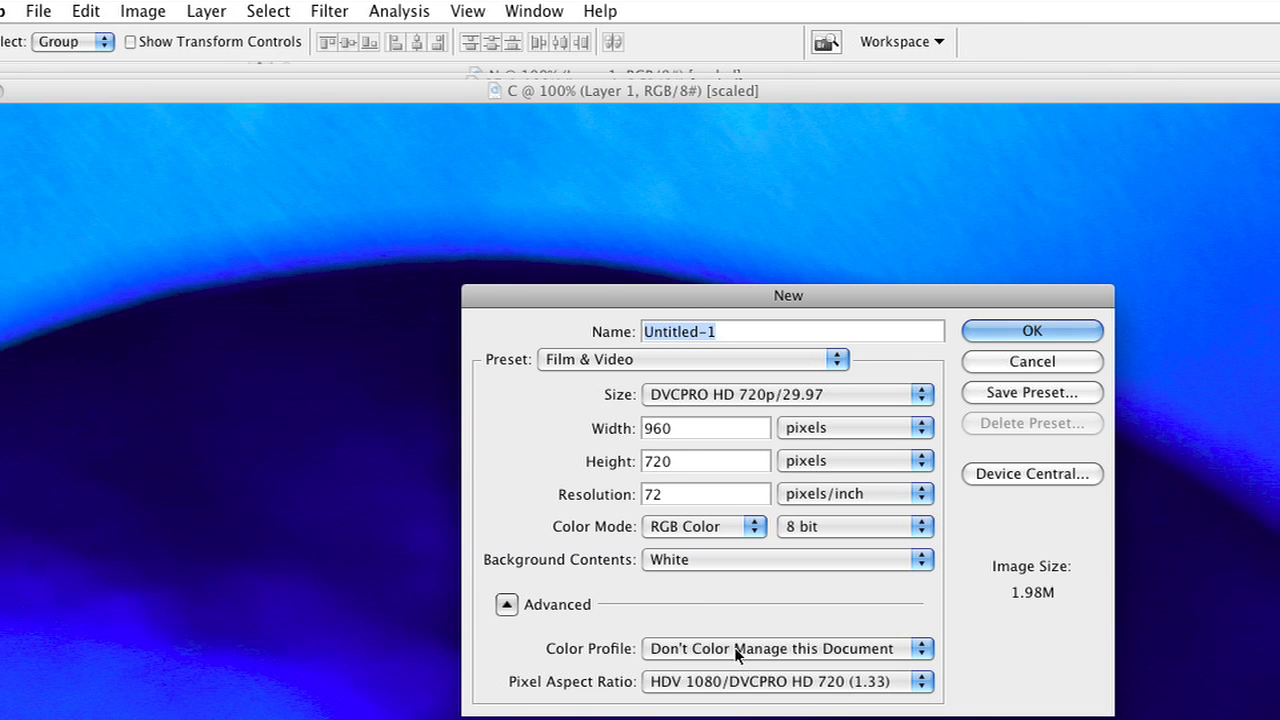
click(1000, 333)
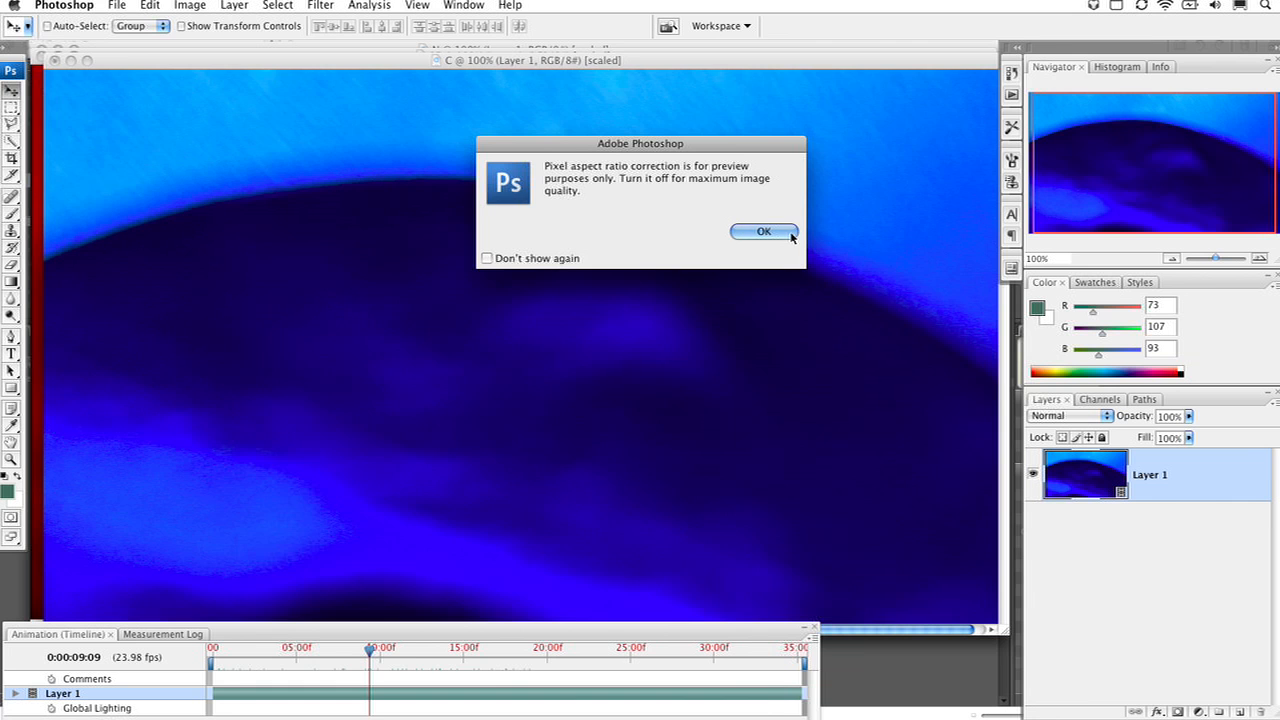
click(995, 338)
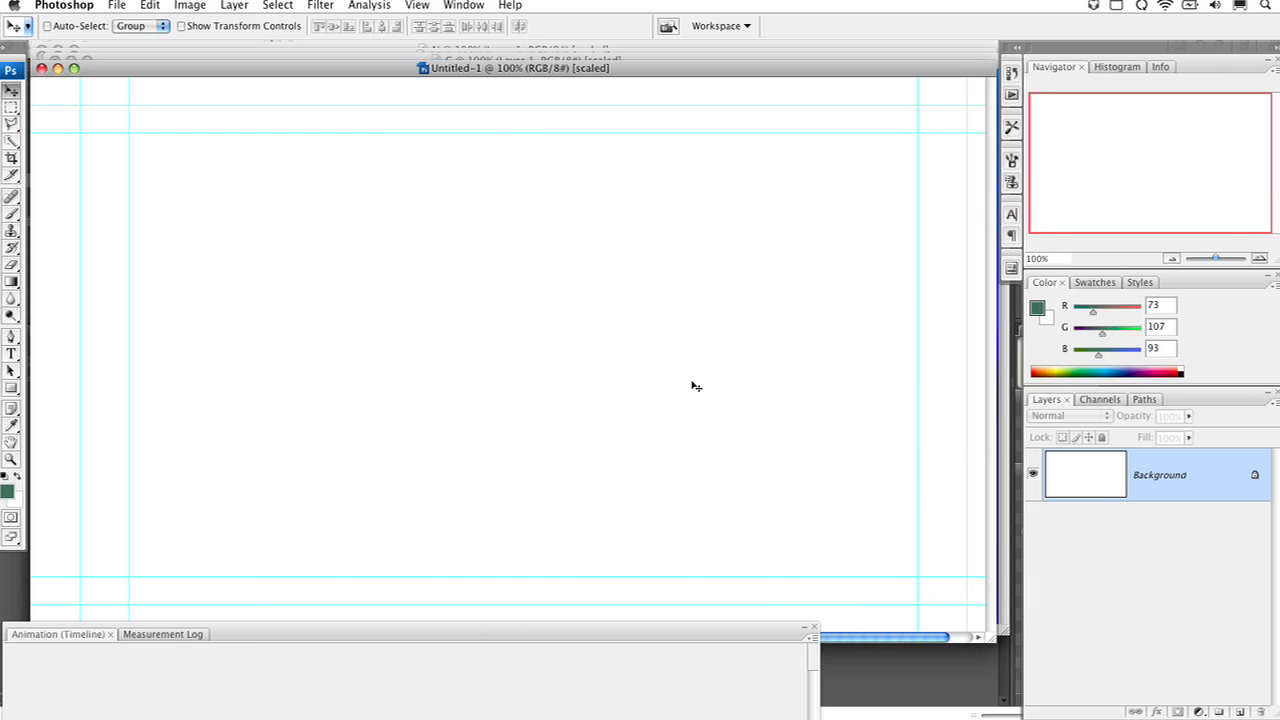
Step: Arrange the document windows and copy the C clip's video layer into the new Untitled-1 document
drag(568, 65, 567, 83)
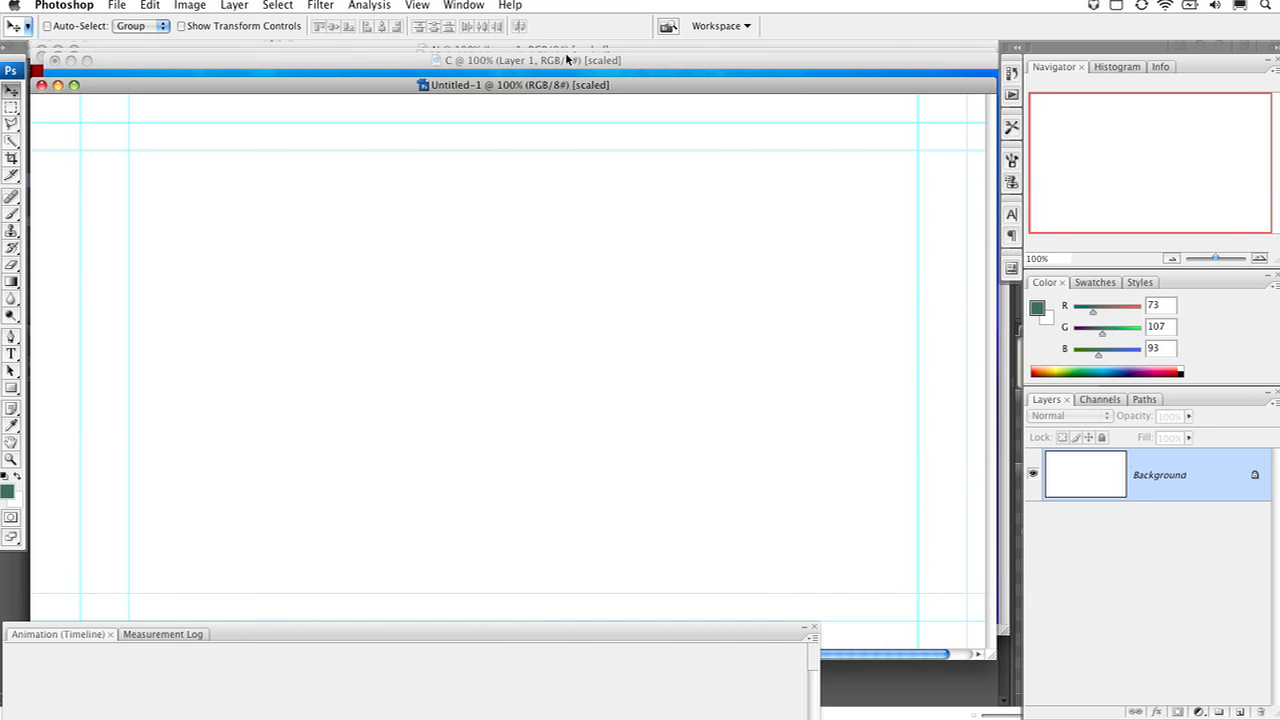
click(569, 59)
drag(731, 68, 822, 482)
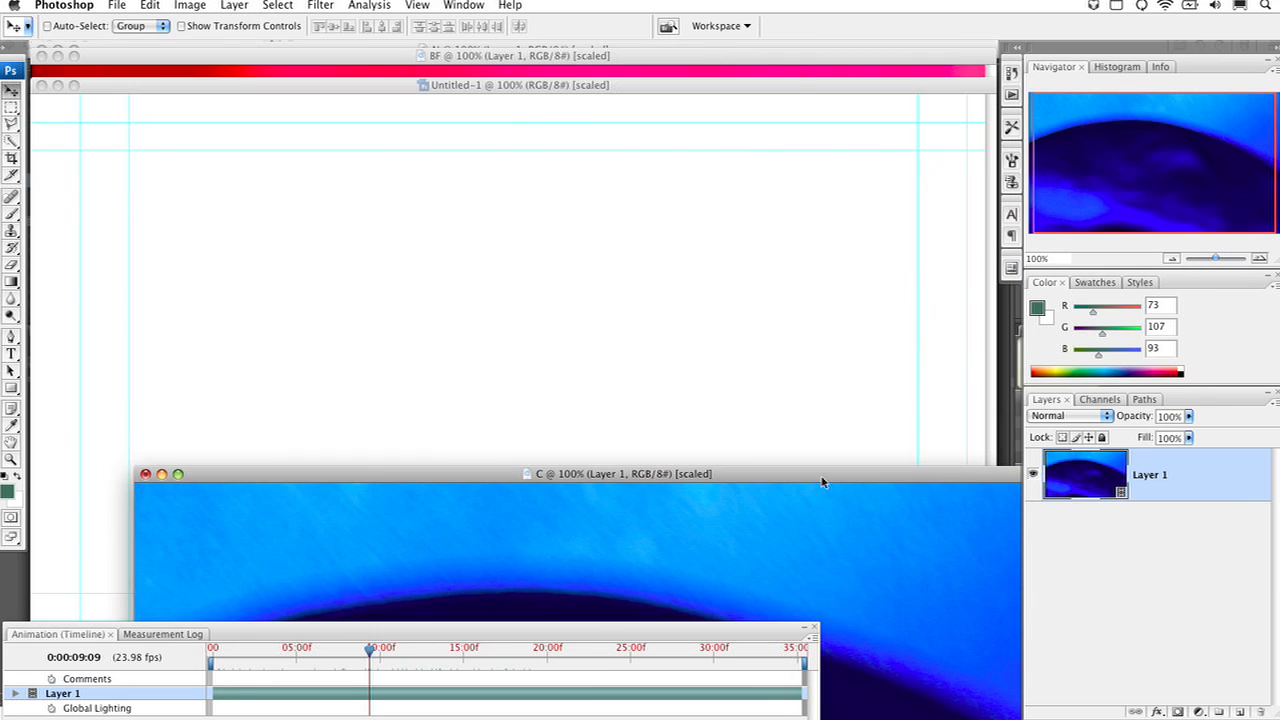
drag(1086, 500, 705, 314)
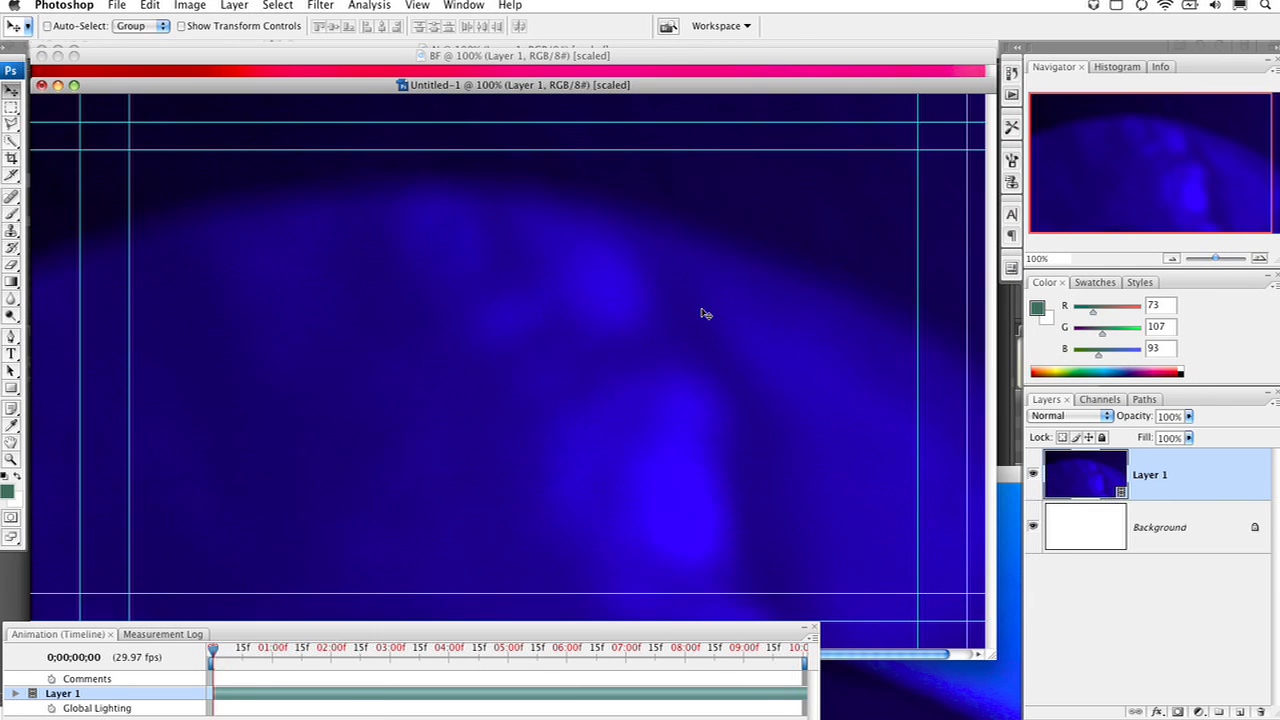
Step: Copy the BF clip's video layer into Untitled-1 and close the BF document without saving
click(617, 70)
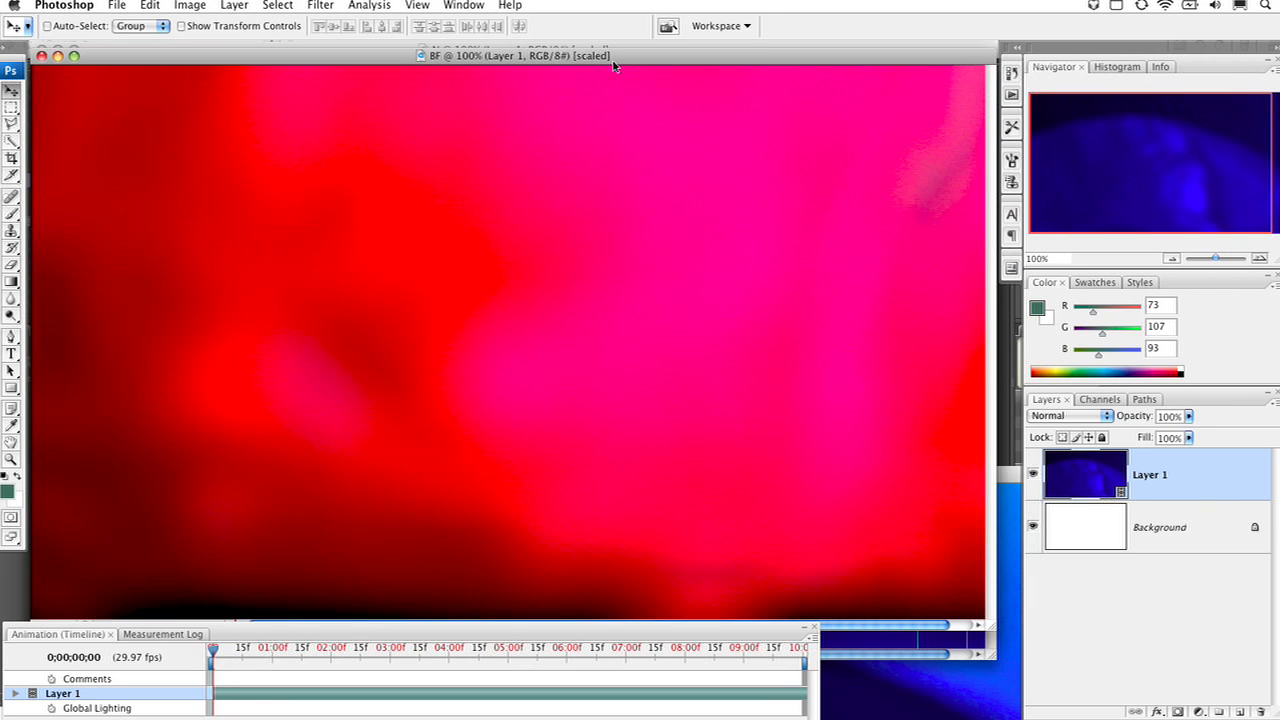
drag(765, 55, 948, 457)
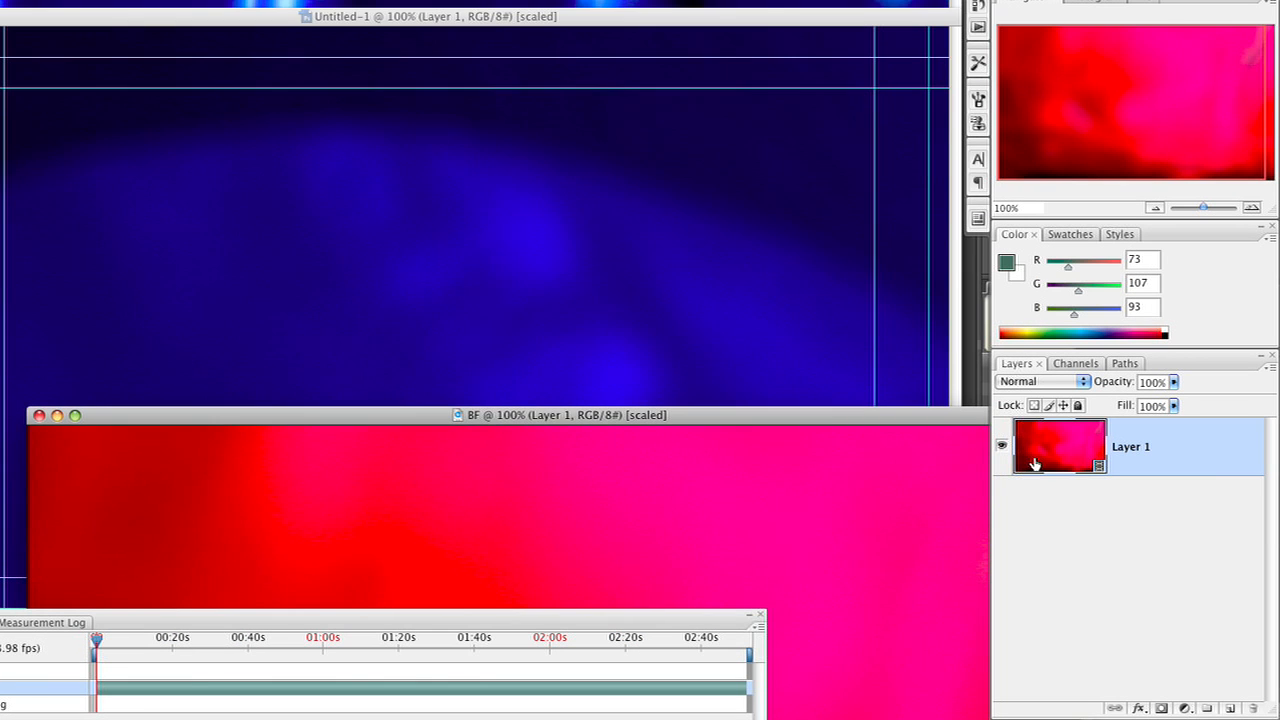
drag(1035, 463, 506, 265)
click(842, 683)
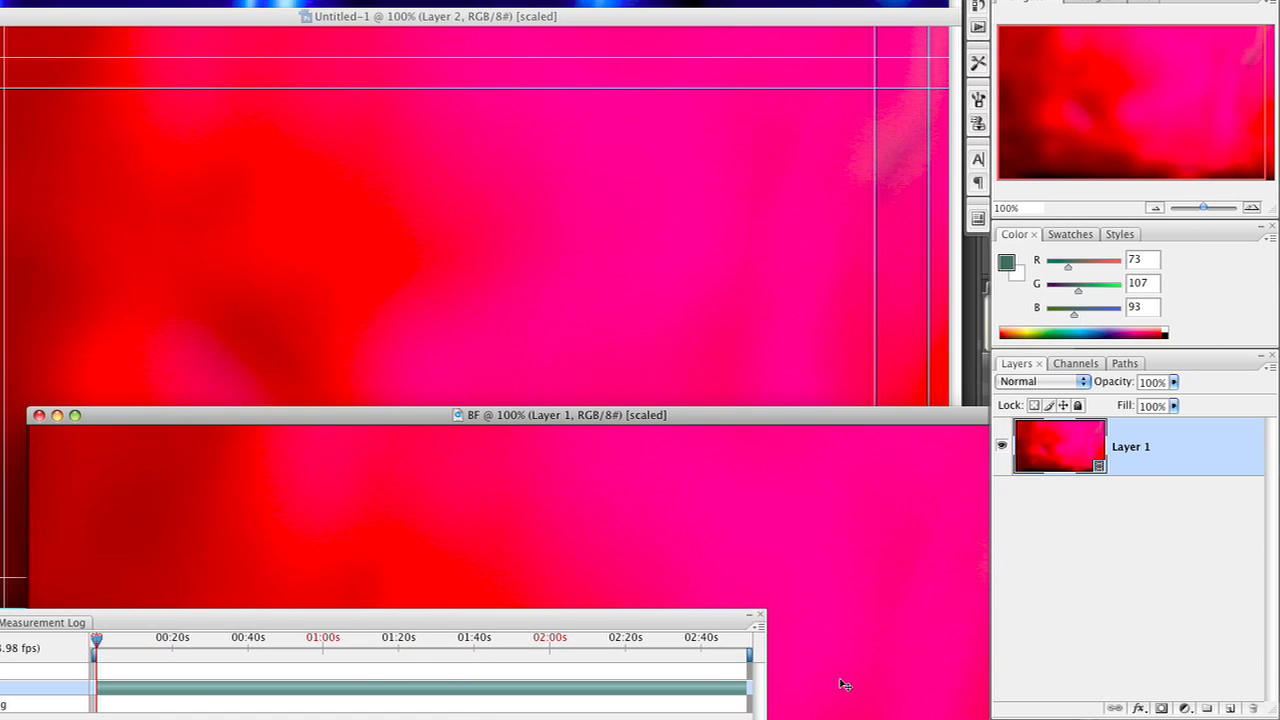
key(super+w)
key(d)
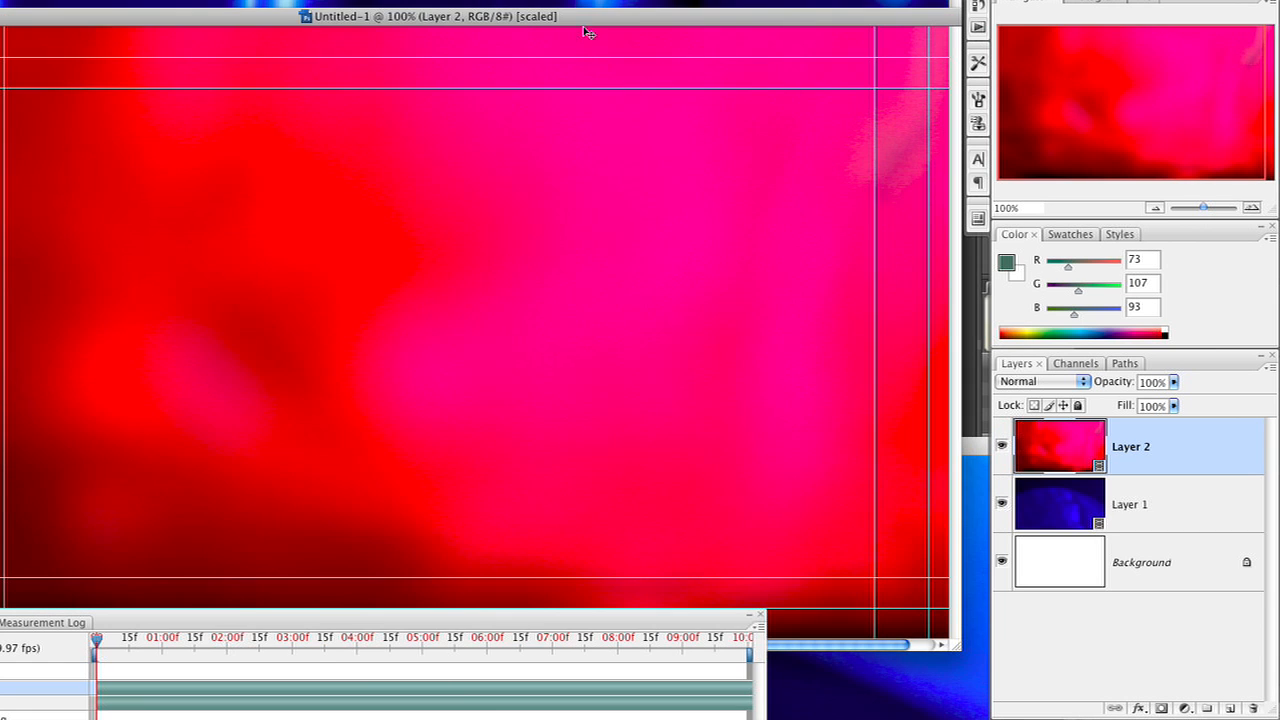
Step: Copy the N clip's video layer into Untitled-1 and close the N document without saving
click(563, 3)
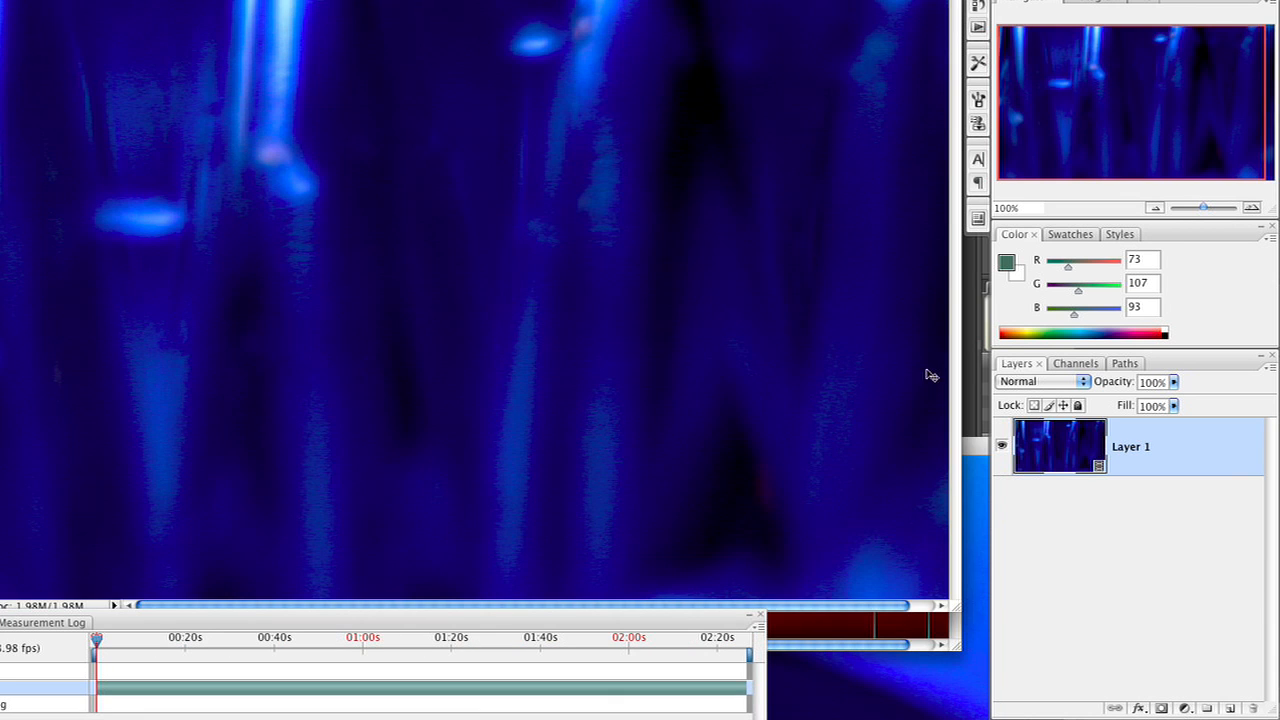
drag(1072, 466, 884, 624)
click(643, 0)
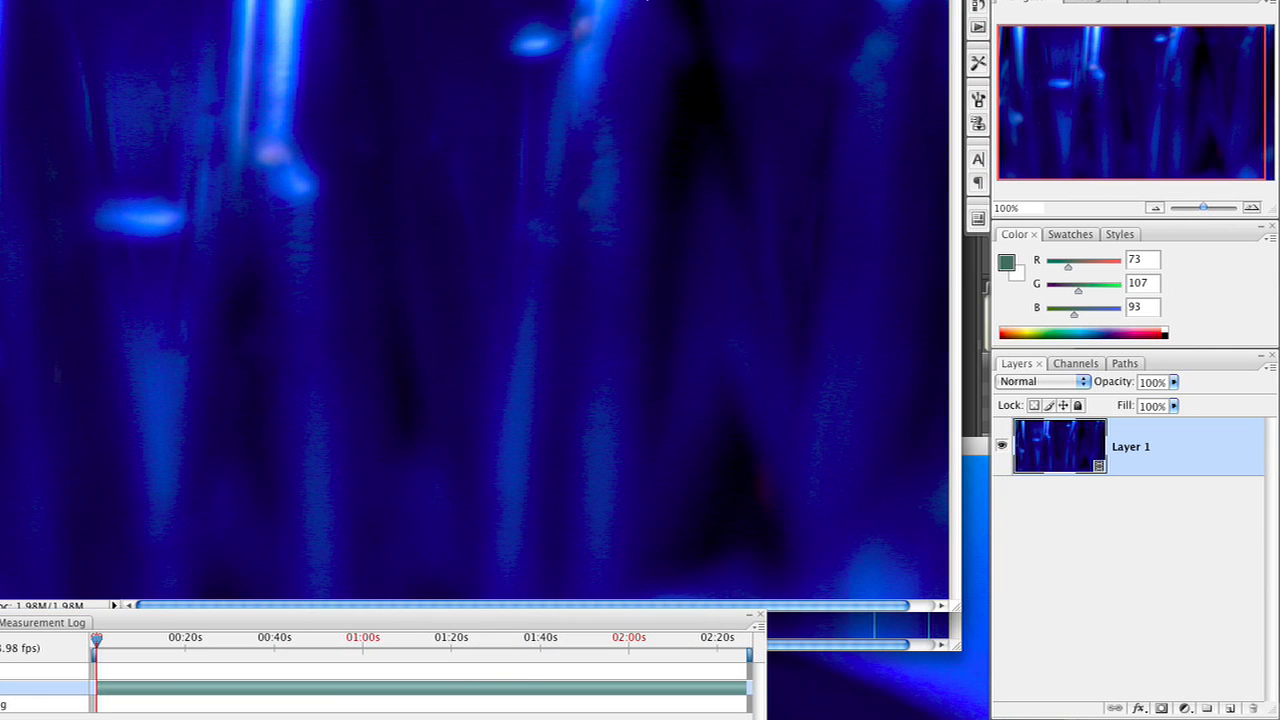
key(super+w)
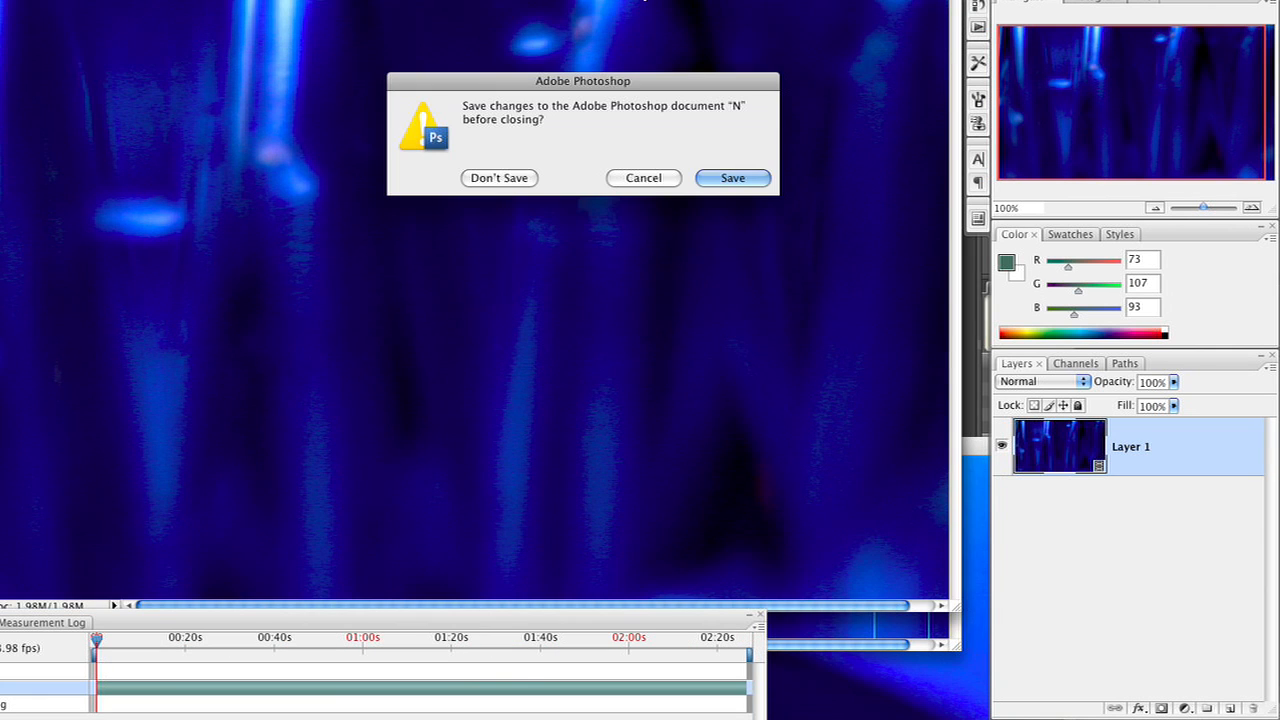
click(498, 178)
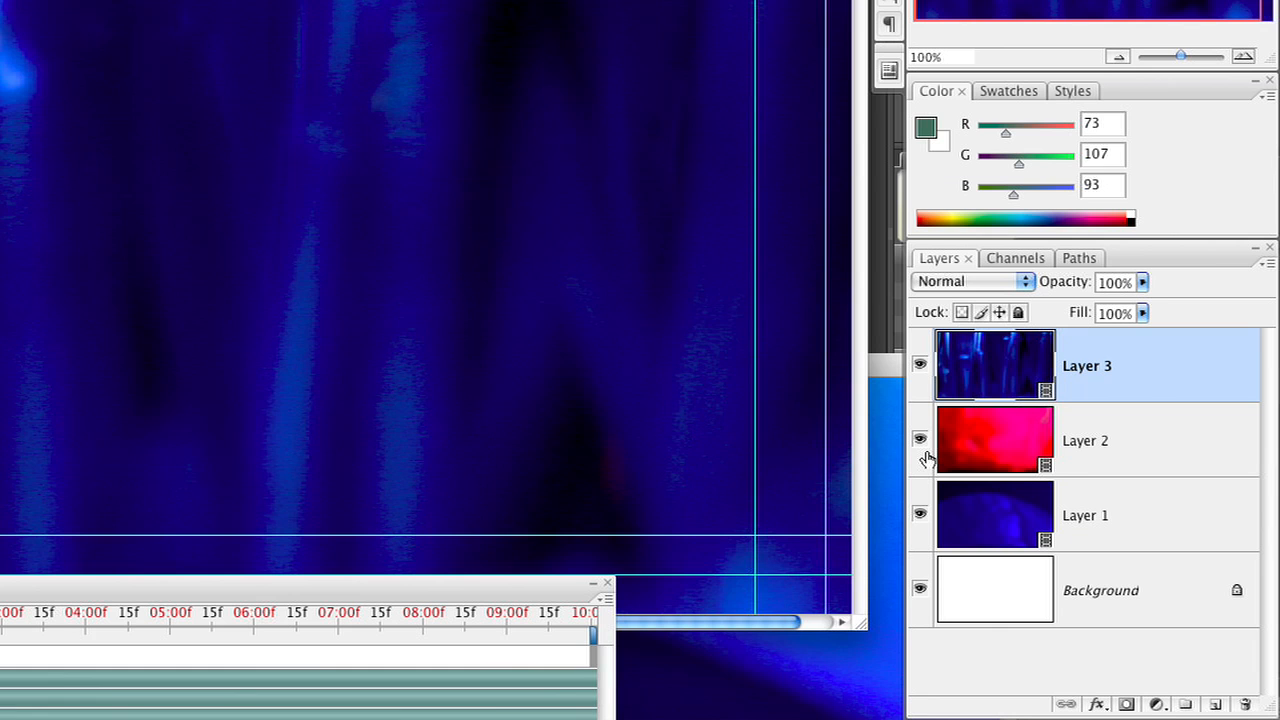
Step: Switch the composite to full screen mode with the menu bar and save it to the Desktop as BG in Photoshop format
key(f)
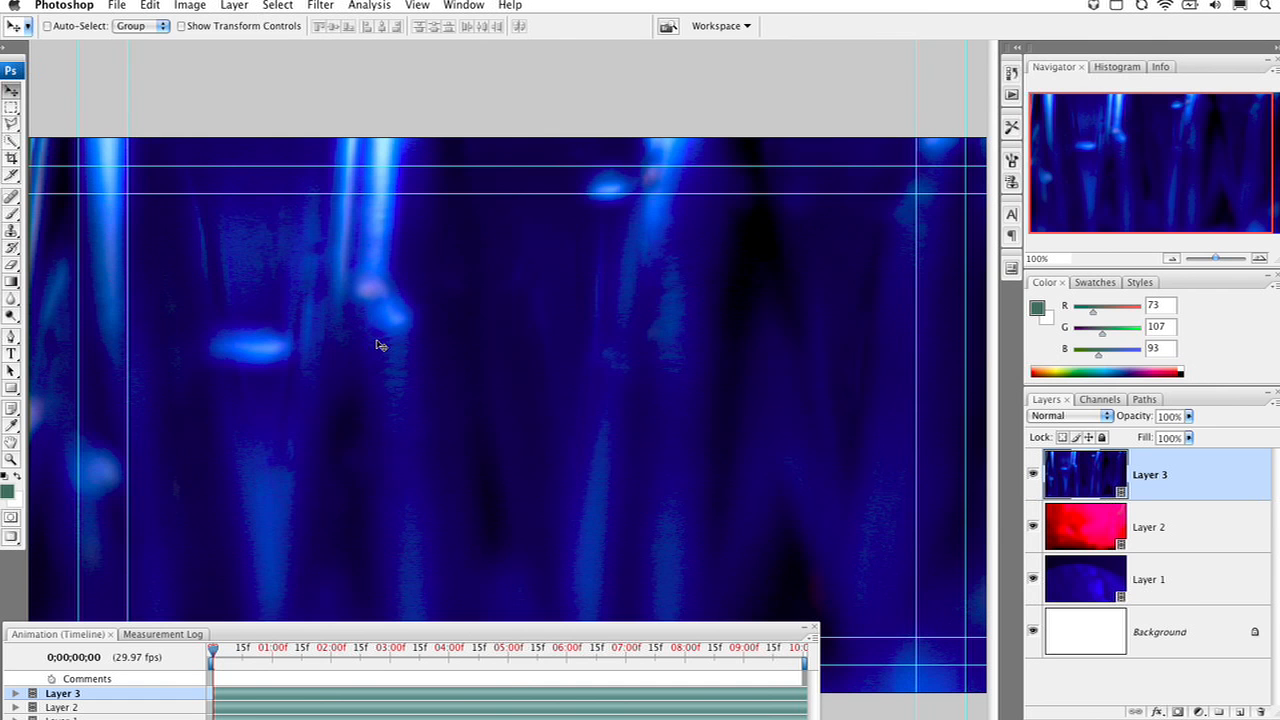
key(super+shift+s)
key(super+shift+d)
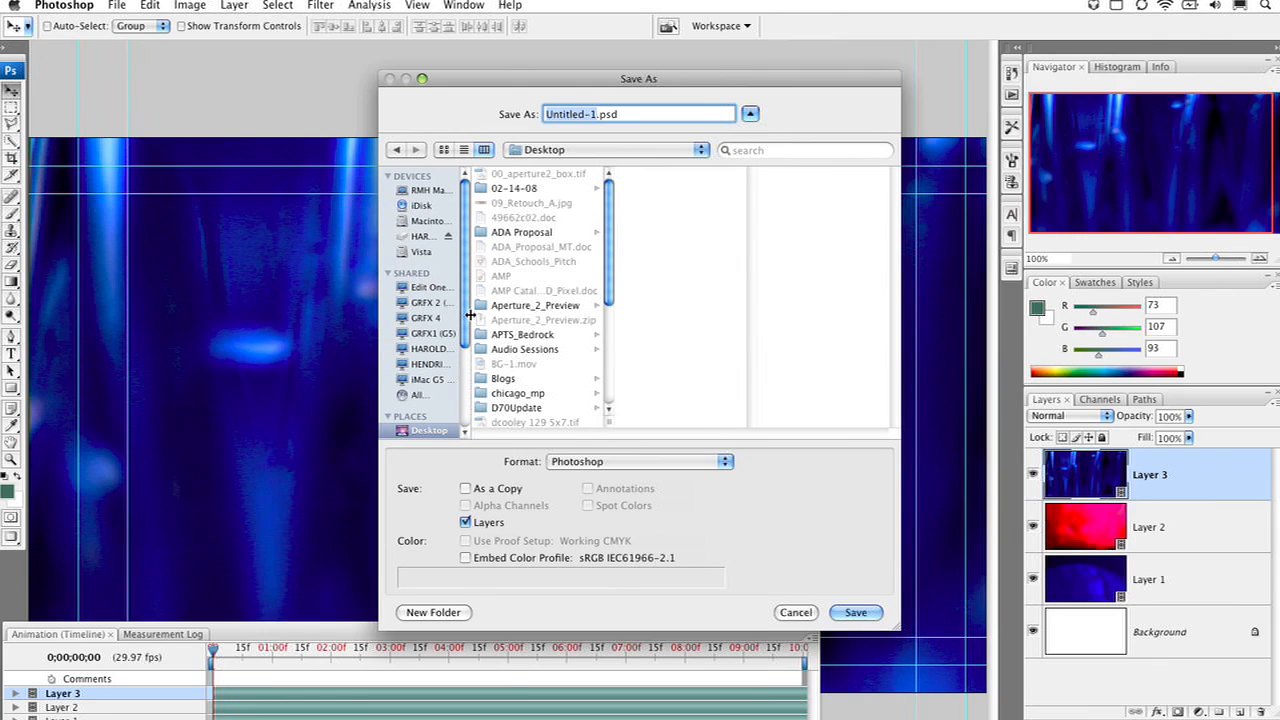
text(BG)
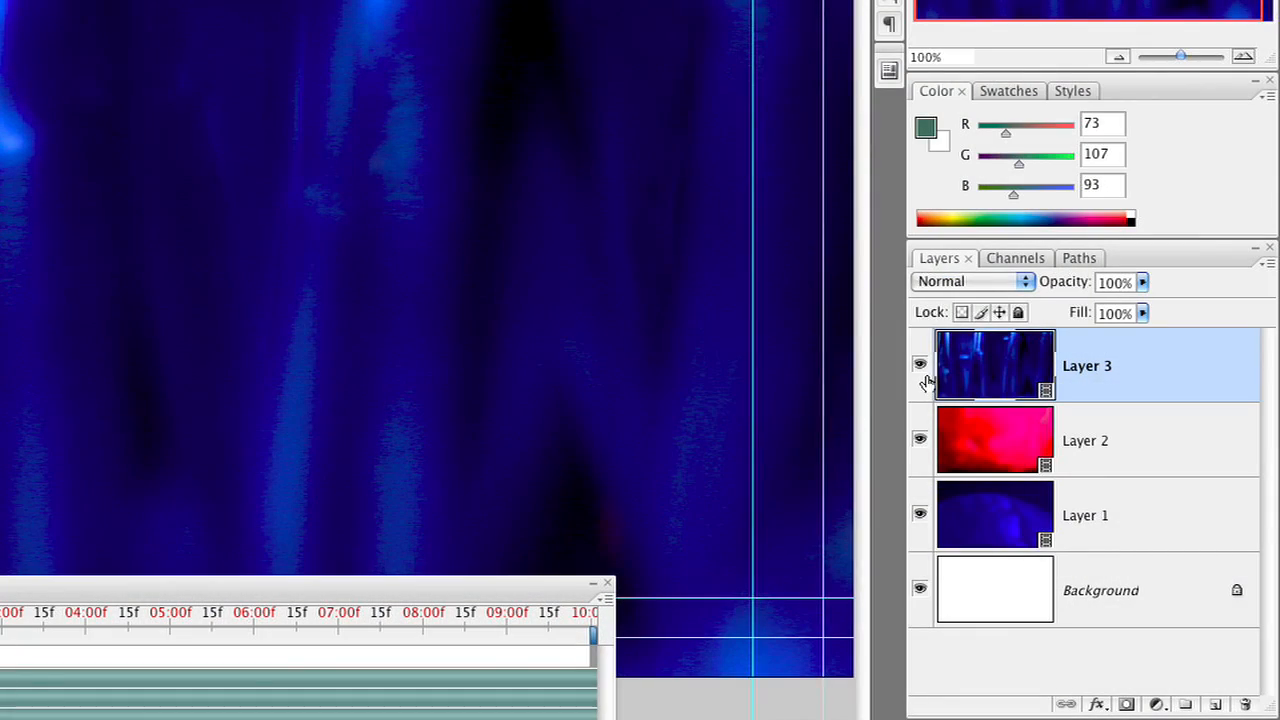
Step: Hide Layer 3 and set the blending mode of Layer 2 to Linear Dodge
click(922, 370)
click(978, 436)
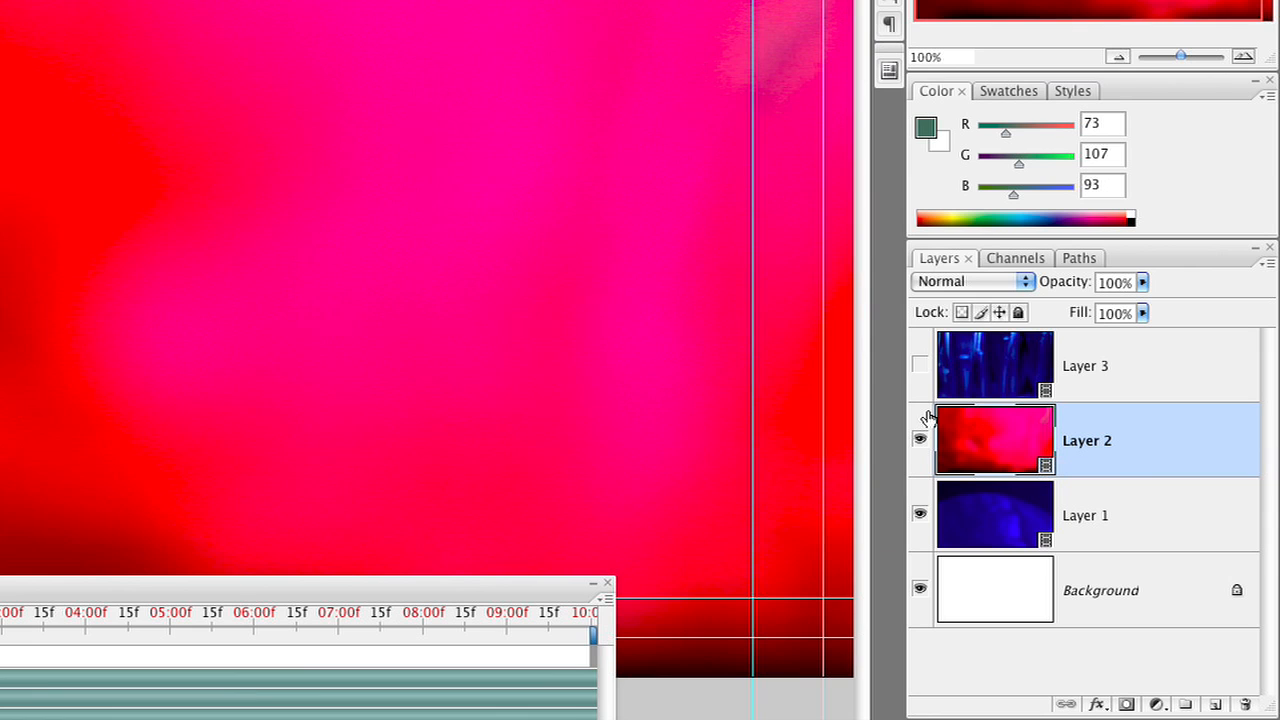
key(shift+plus)
key(shift+plus)
key(shift+plus)
key(shift+plus)
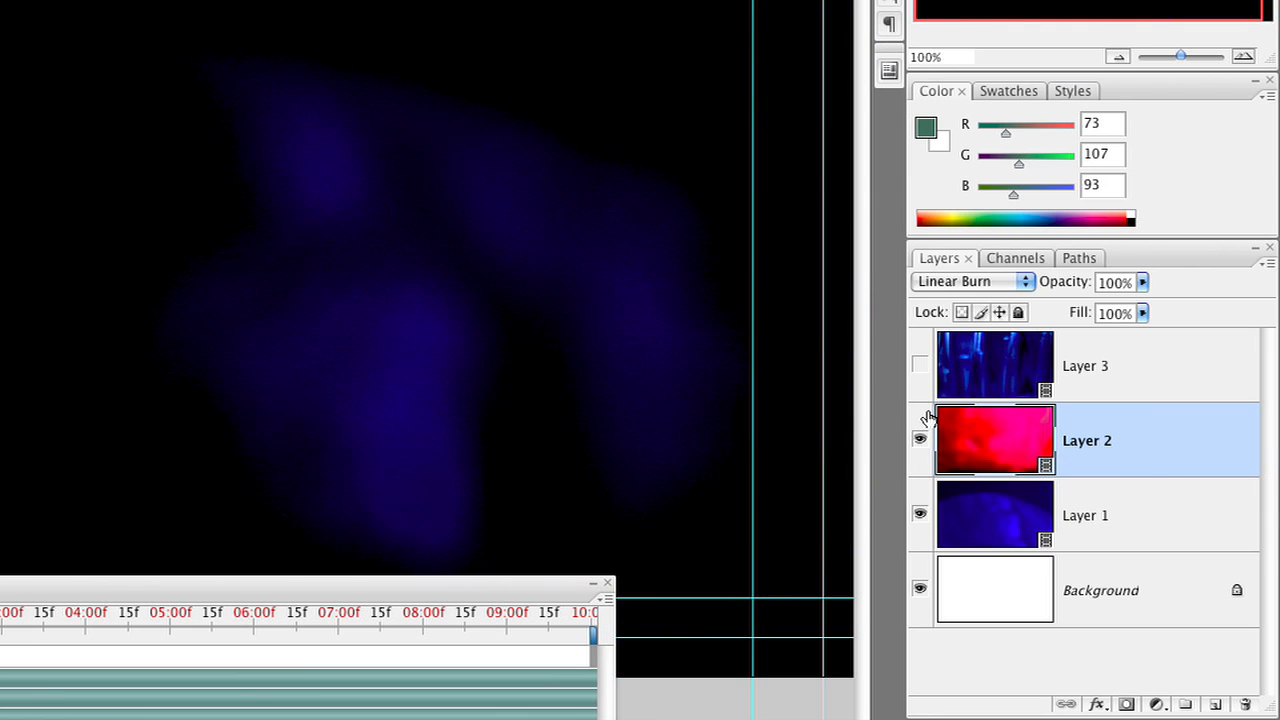
key(shift+plus)
key(shift+plus)
key(shift+plus)
key(shift+plus)
key(shift+plus)
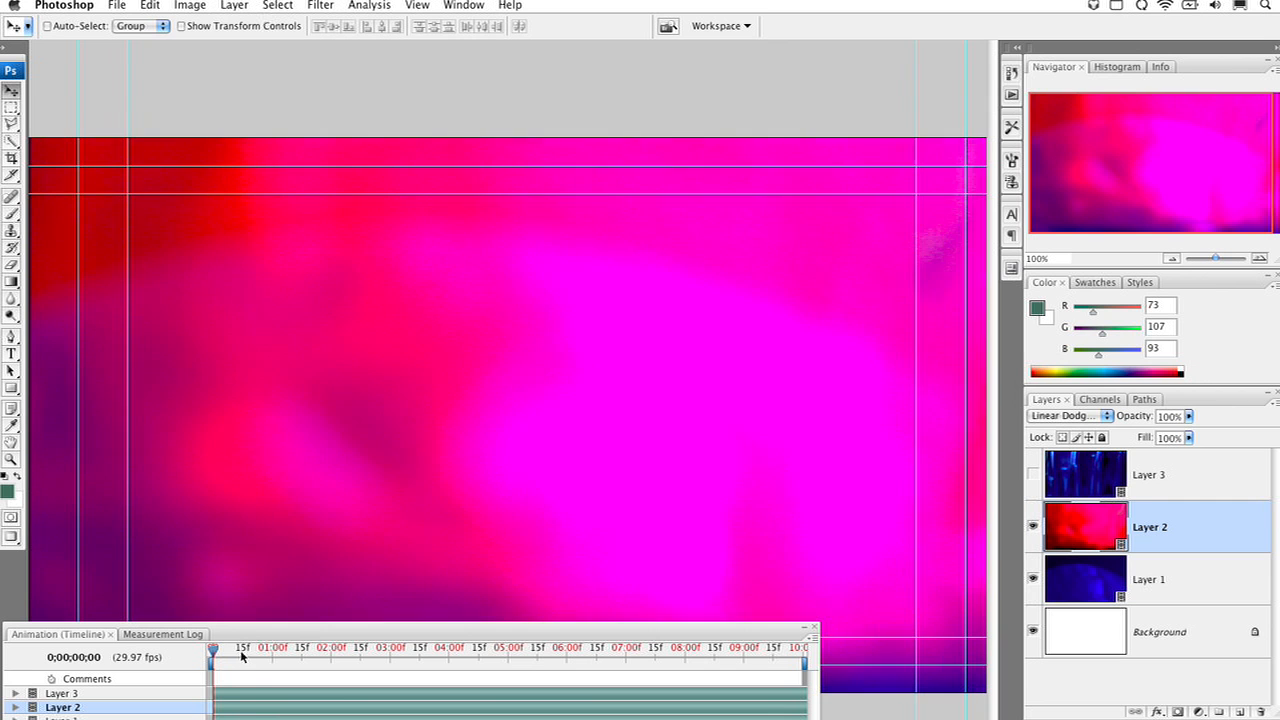
Step: Slide Layer 1's video clip earlier in the timeline and scrub through the blended result
drag(240, 655, 489, 660)
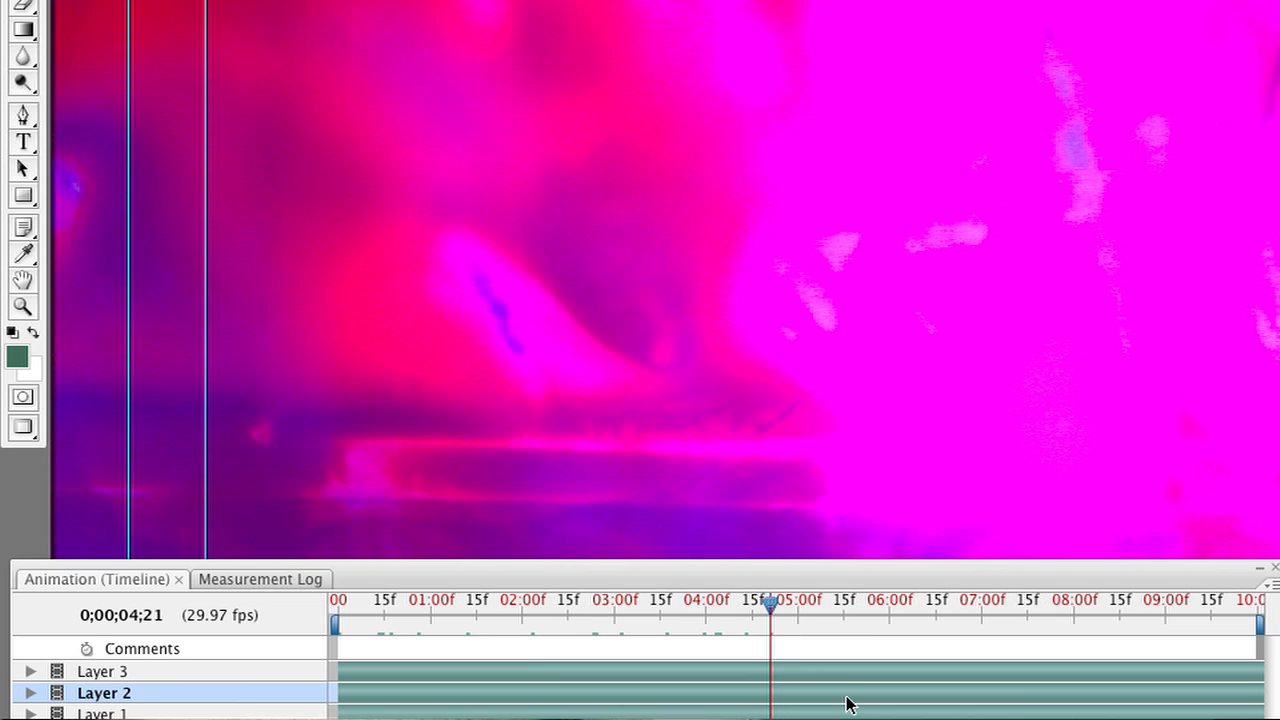
drag(925, 718, 728, 719)
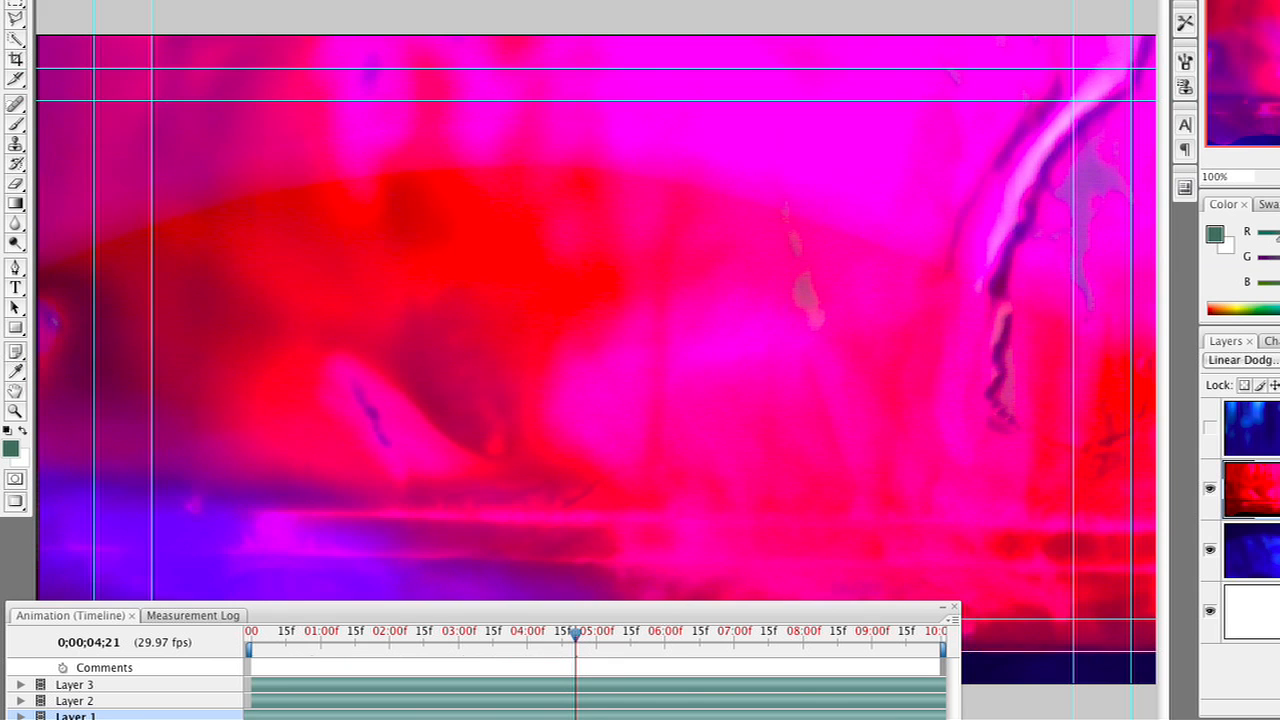
drag(300, 632, 746, 632)
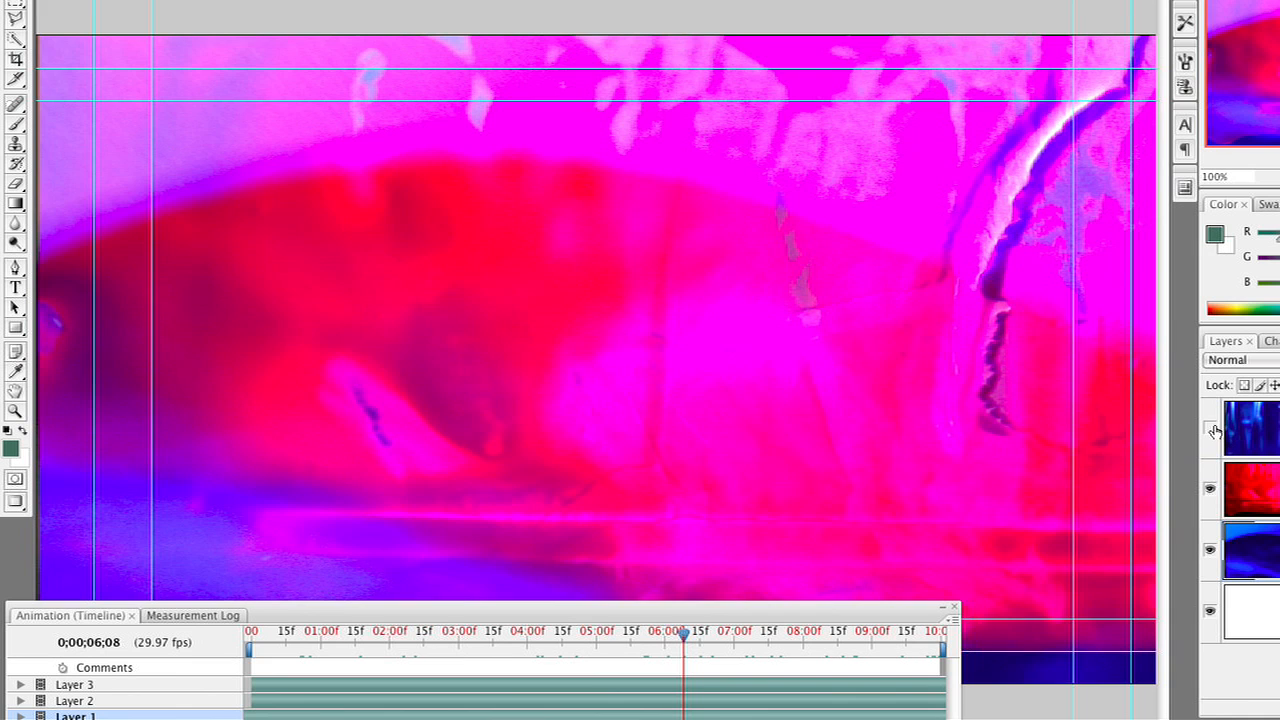
Step: Show Layer 3, slide its video clip earlier in the timeline, and return the playhead to the first frame
click(1210, 428)
drag(776, 690, 571, 689)
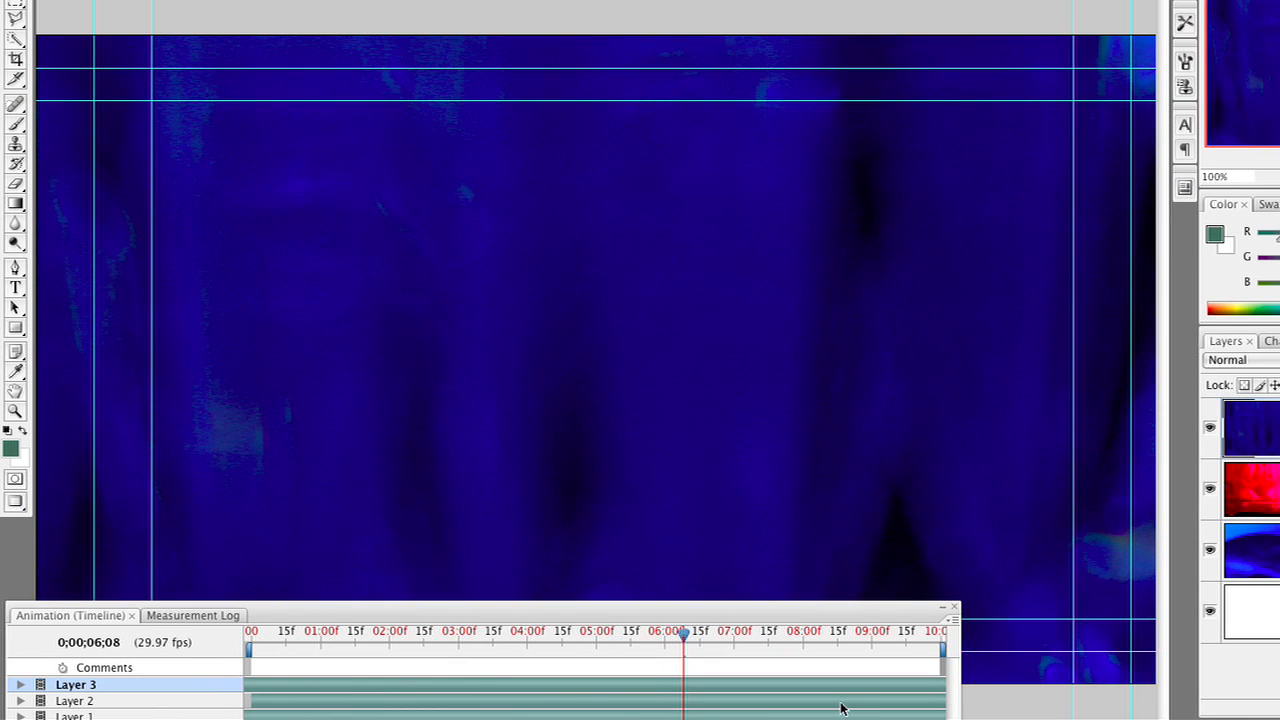
drag(838, 690, 734, 680)
drag(687, 643, 220, 641)
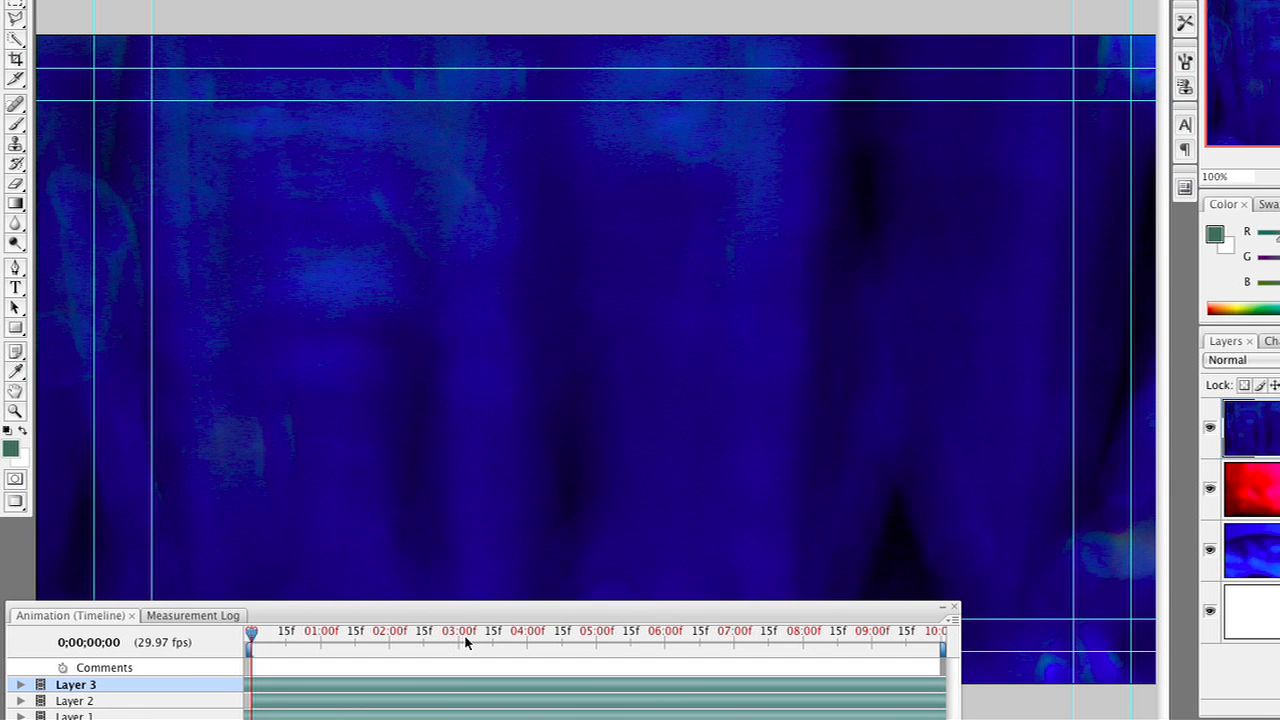
Step: Cycle through the blending modes for Layer 3, settle on Soft Light, and play the composite
key(shift+plus)
key(shift+plus)
key(shift+plus)
key(shift+plus)
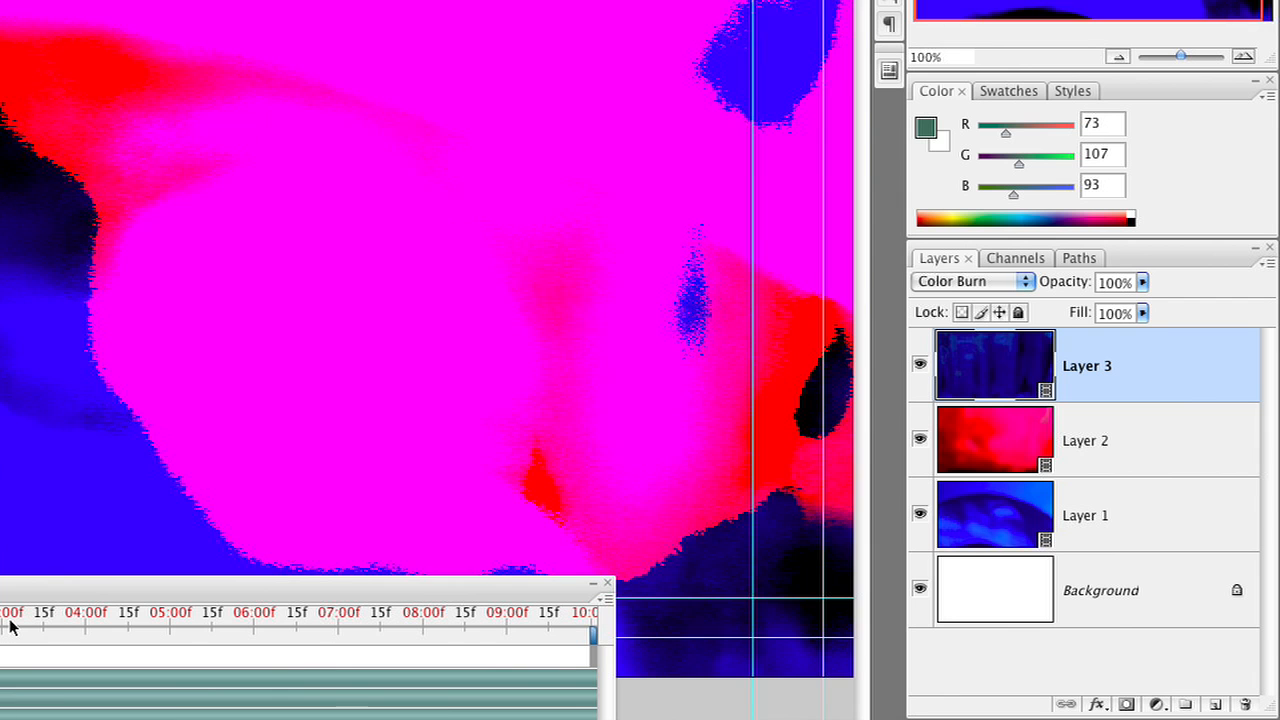
key(shift+plus)
key(shift+plus)
key(shift+plus)
key(shift+plus)
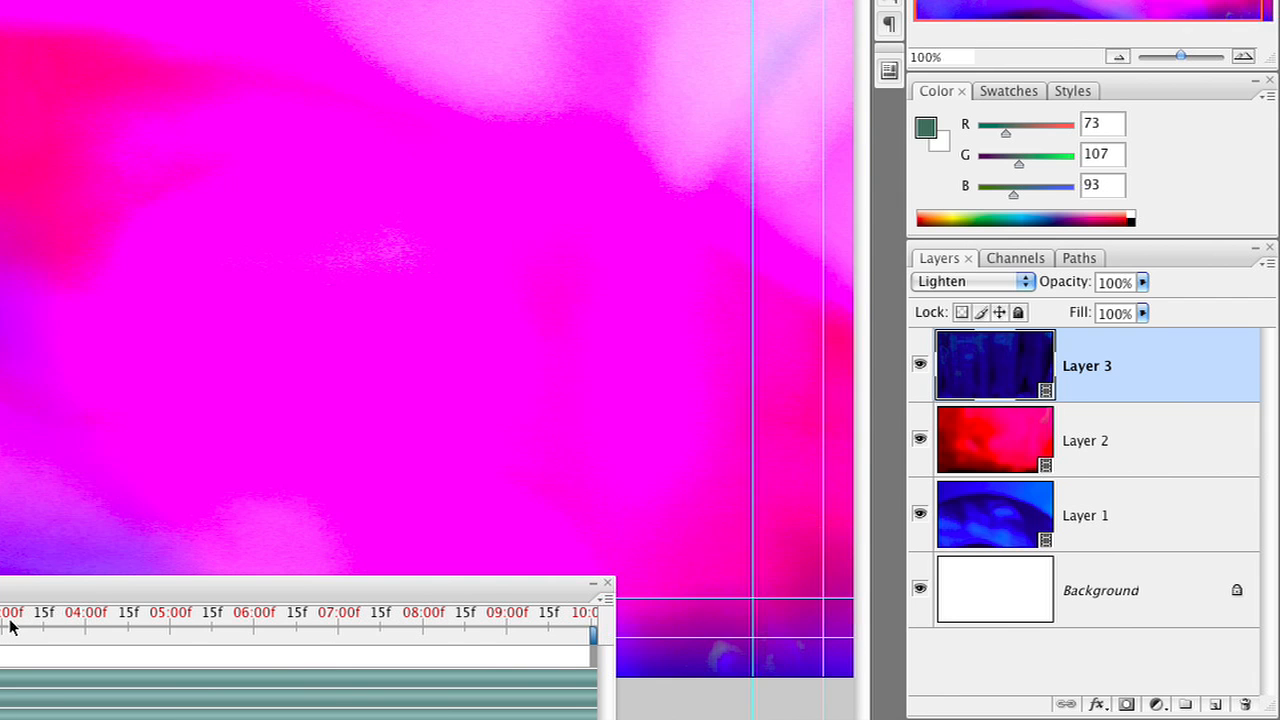
key(shift+plus)
key(shift+plus)
key(shift+plus)
key(shift+plus)
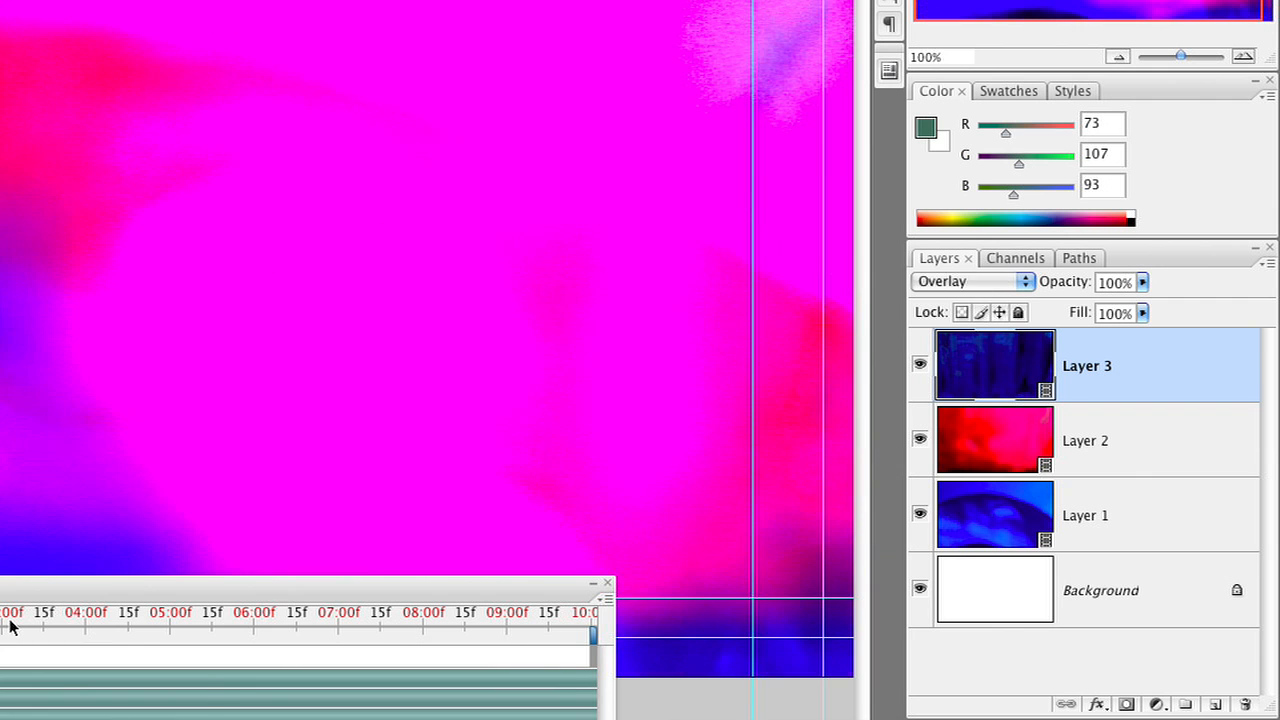
key(shift+plus)
key(shift+plus)
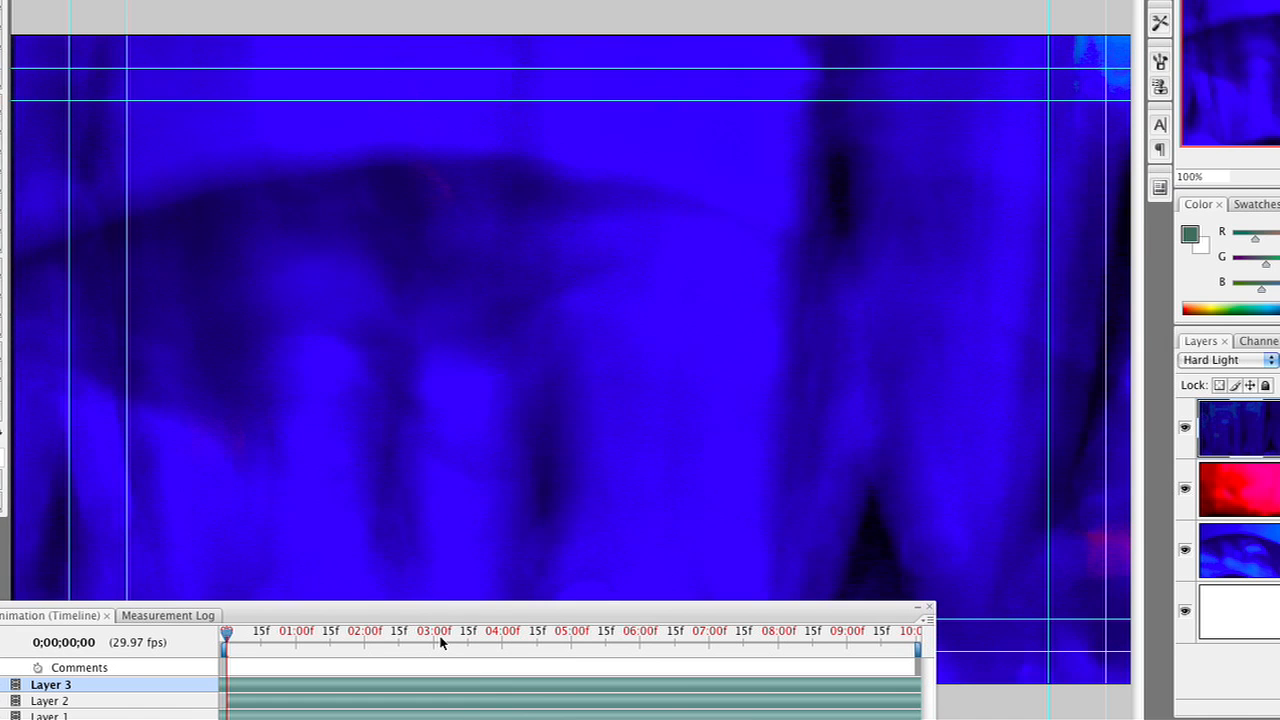
key(shift+minus)
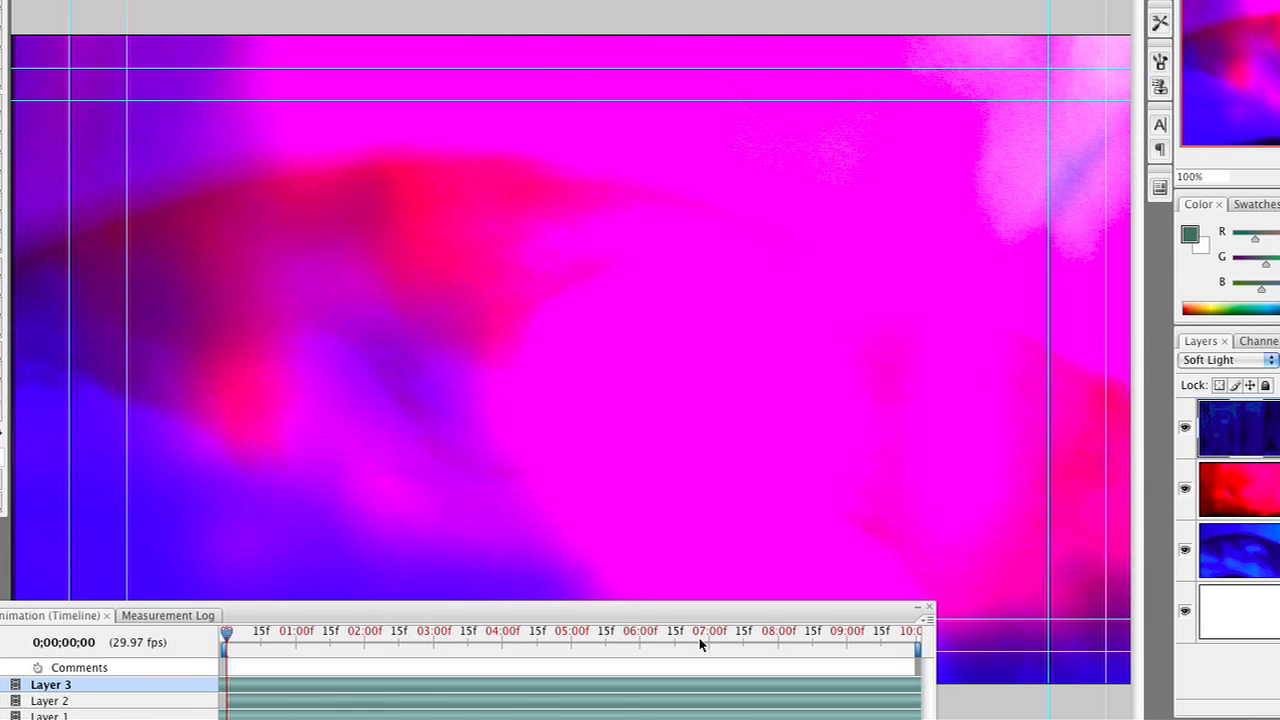
key(space)
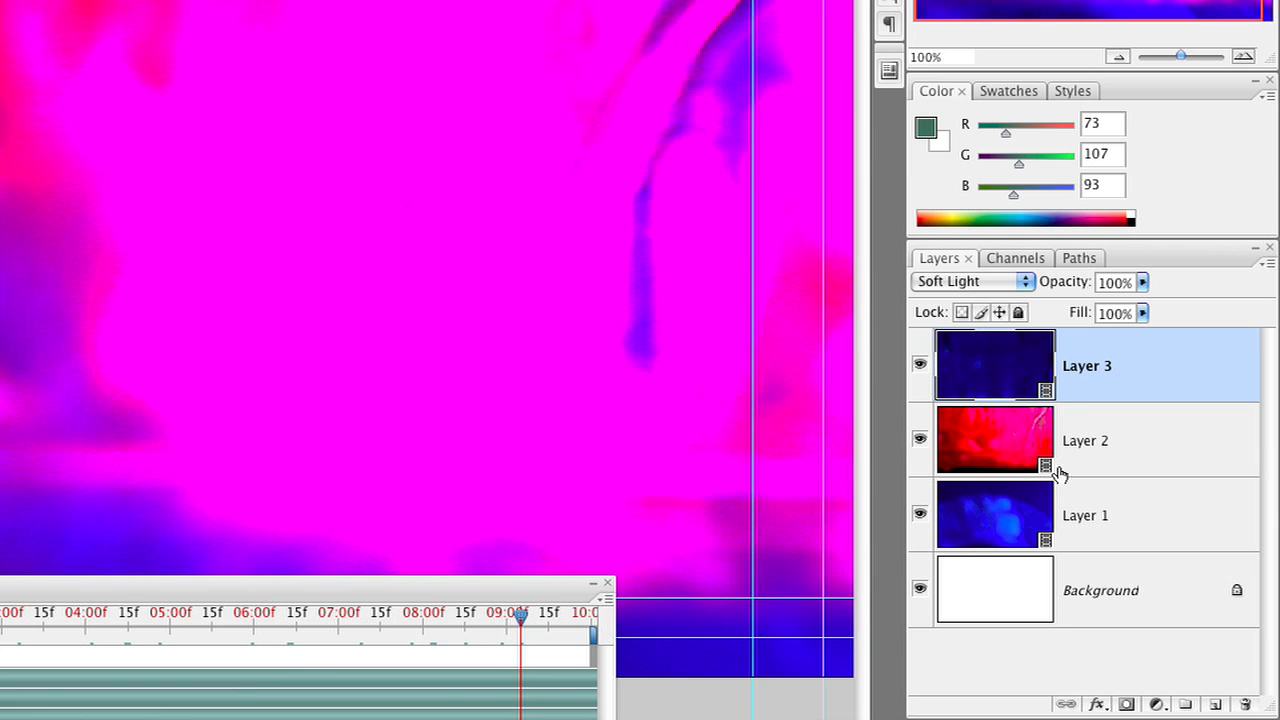
Step: Convert all three video layers and the Background into one Smart Object and name it BG1
shift+click(1107, 586)
right_click(1150, 345)
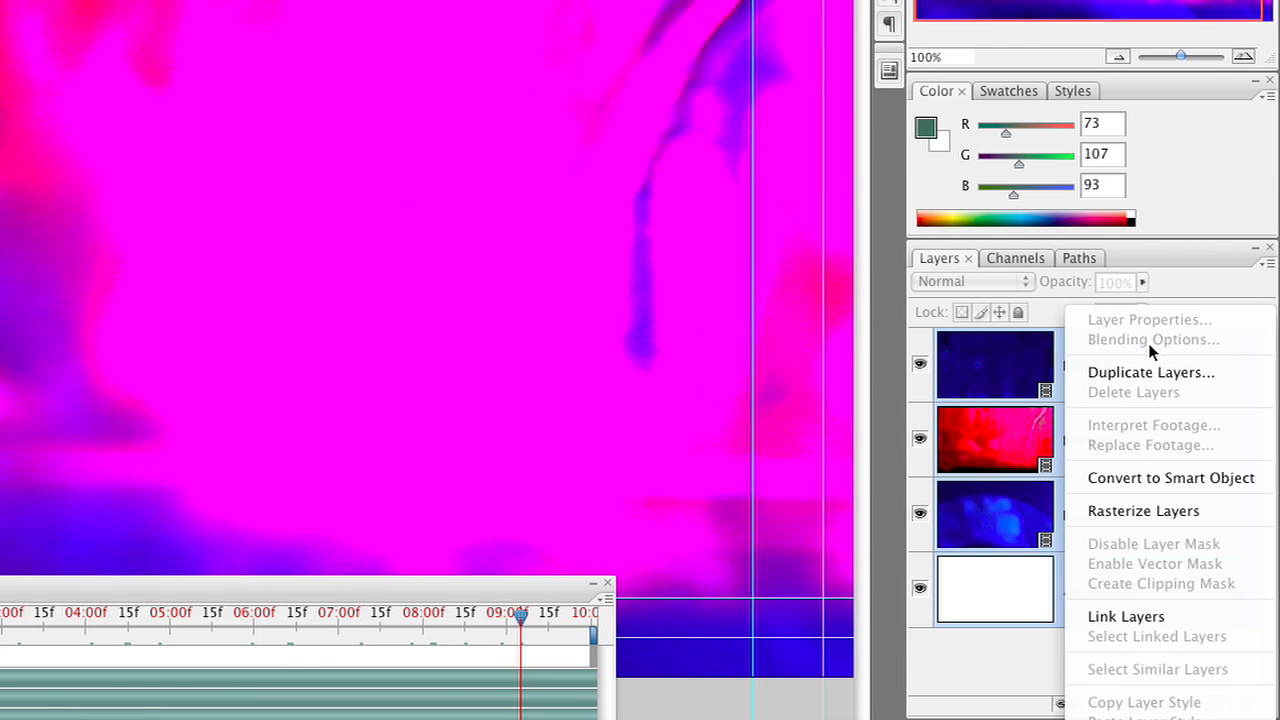
click(1160, 478)
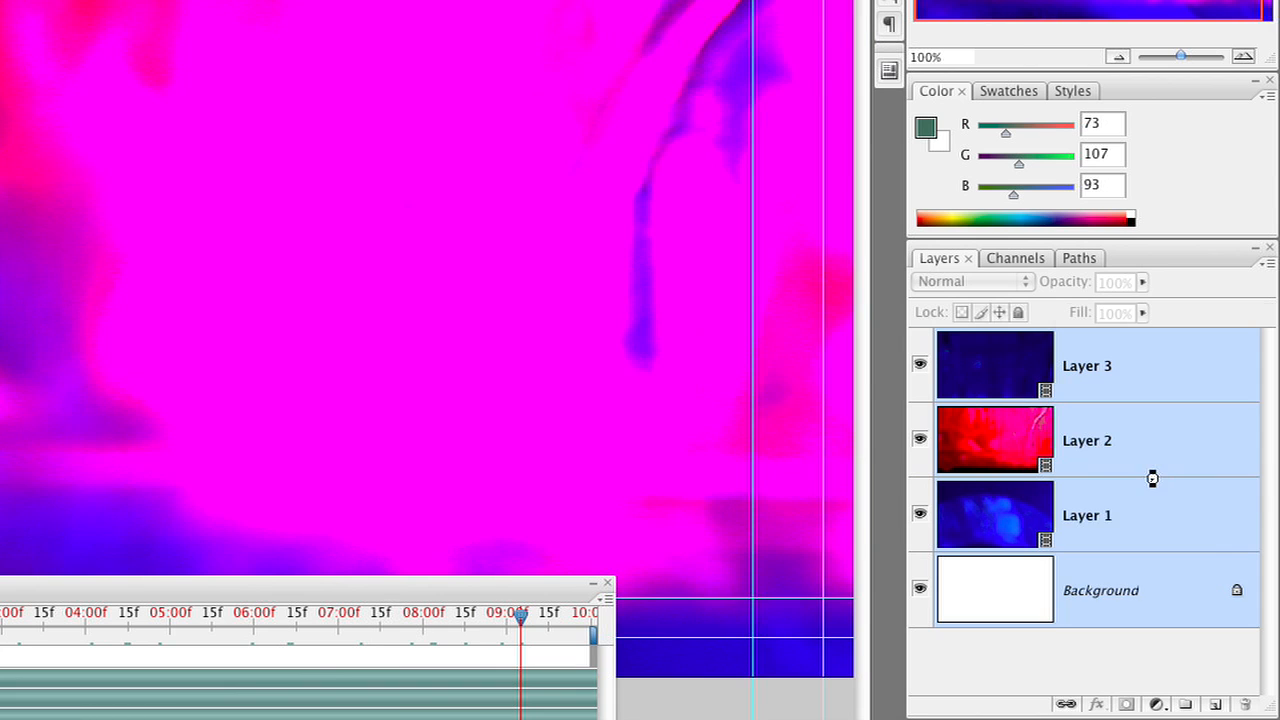
double_click(1081, 368)
text(BG)
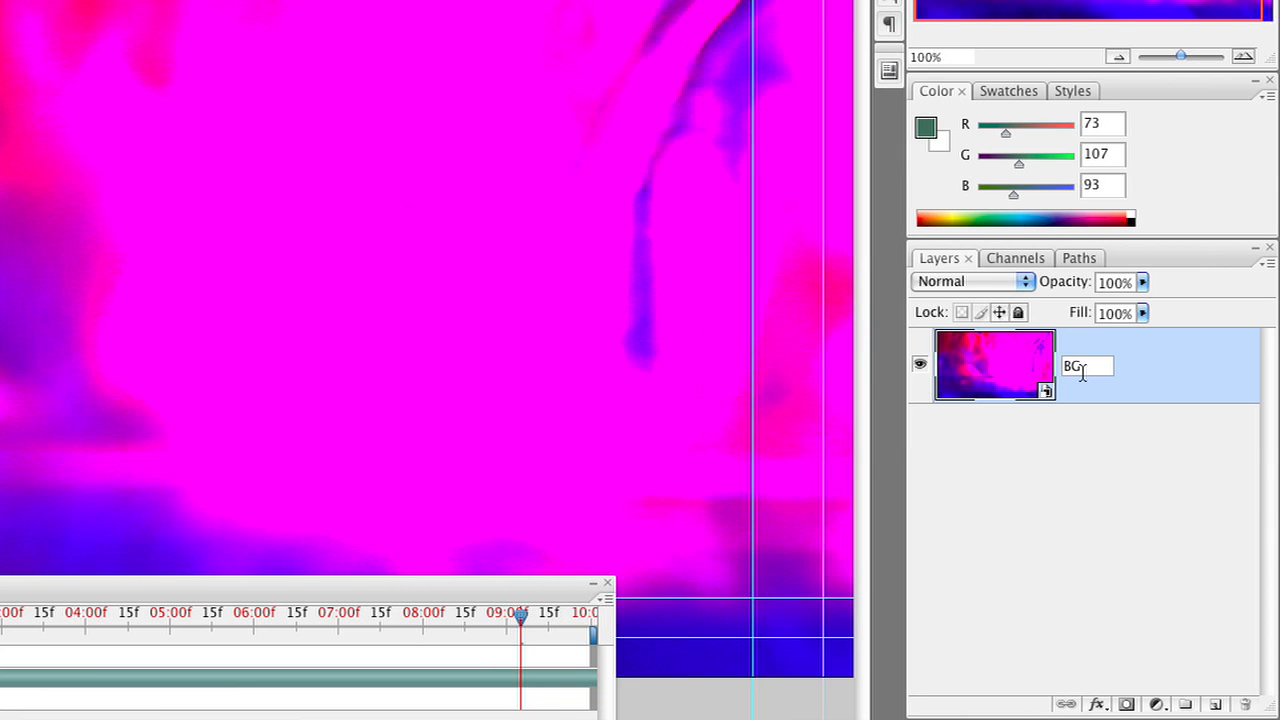
text(1)
key(Return)
Step: Duplicate the BG1 Smart Object and rename the copy BG2
key(super+j)
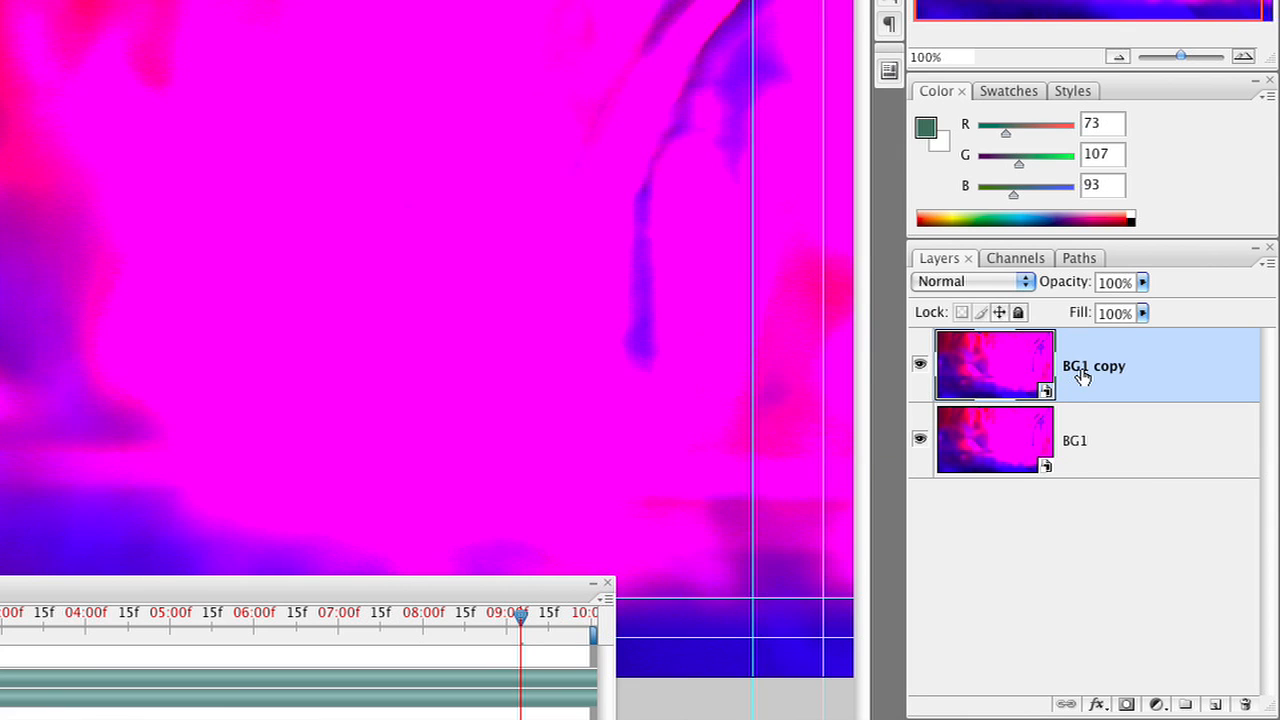
double_click(1106, 365)
click(1081, 364)
key(alt+shift+Right)
key(alt+shift+Right)
text(2)
key(Return)
Step: Apply a Gaussian Blur smart filter with a 30.9-pixel radius to BG2
click(0, 0)
click(20, 0)
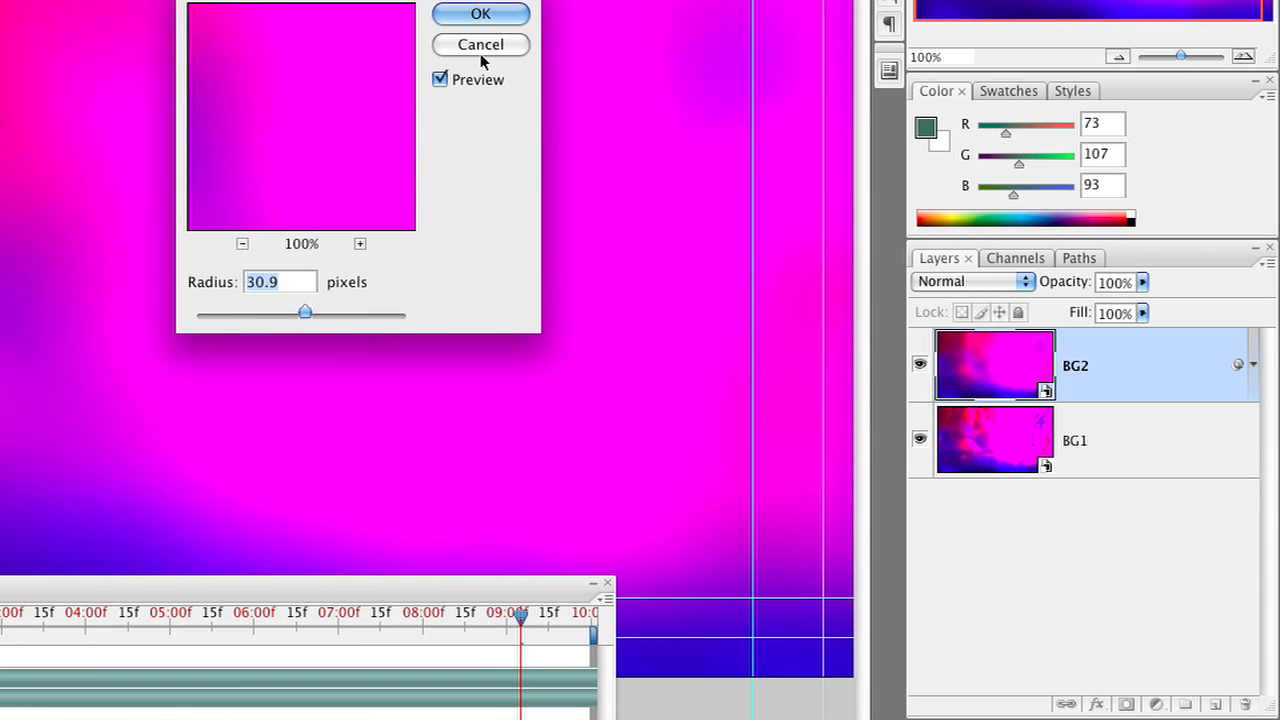
click(481, 13)
Step: Set the blending mode of BG2 to Soft Light and compare the composite with and without the layer
click(1028, 283)
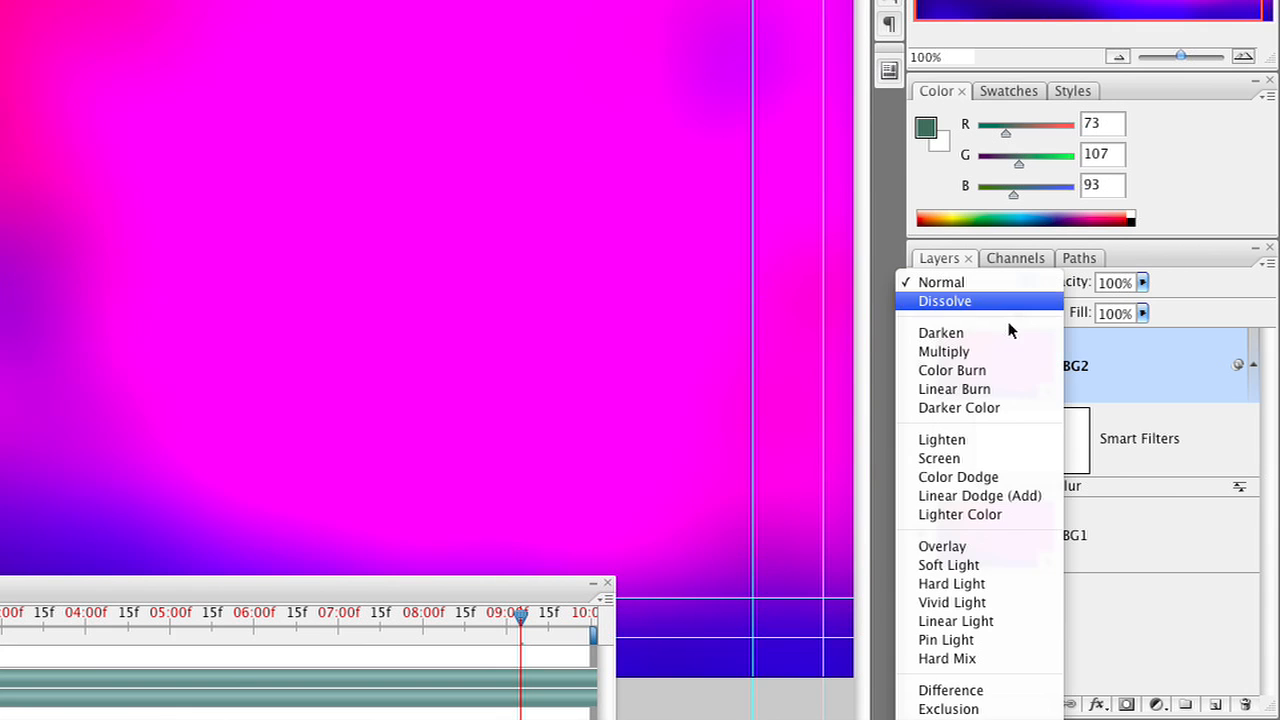
click(960, 566)
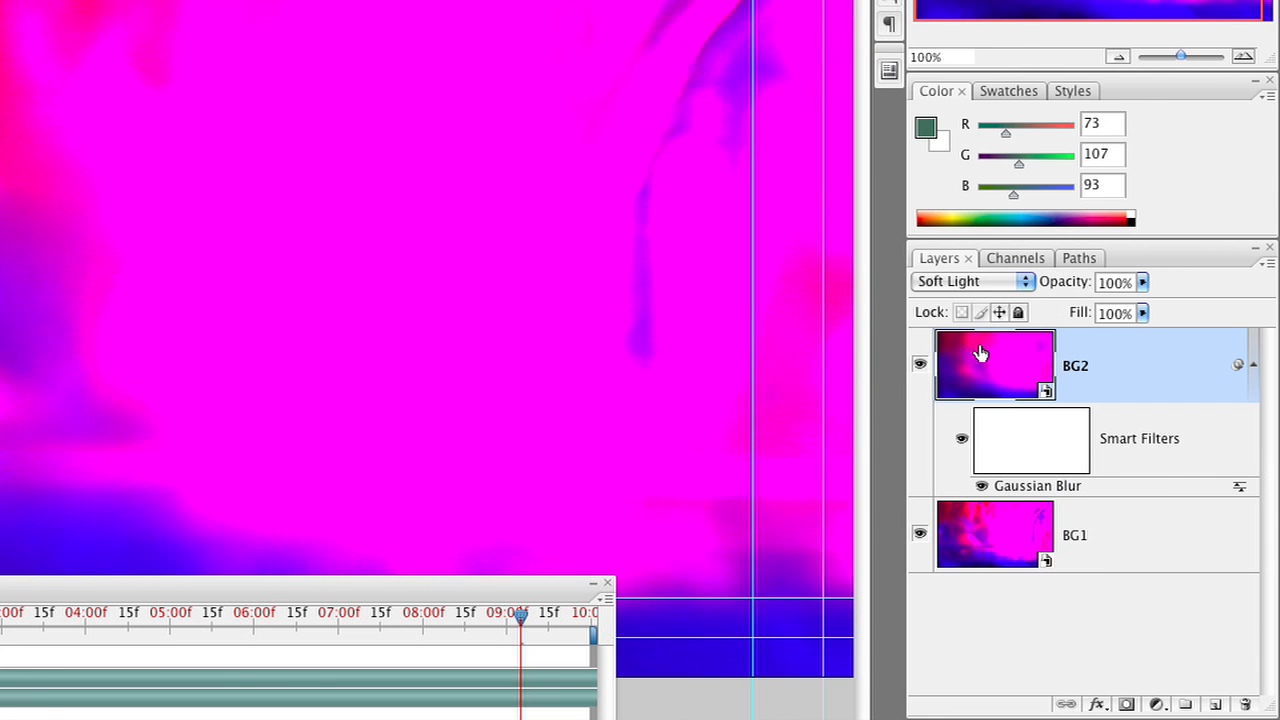
click(920, 366)
click(920, 366)
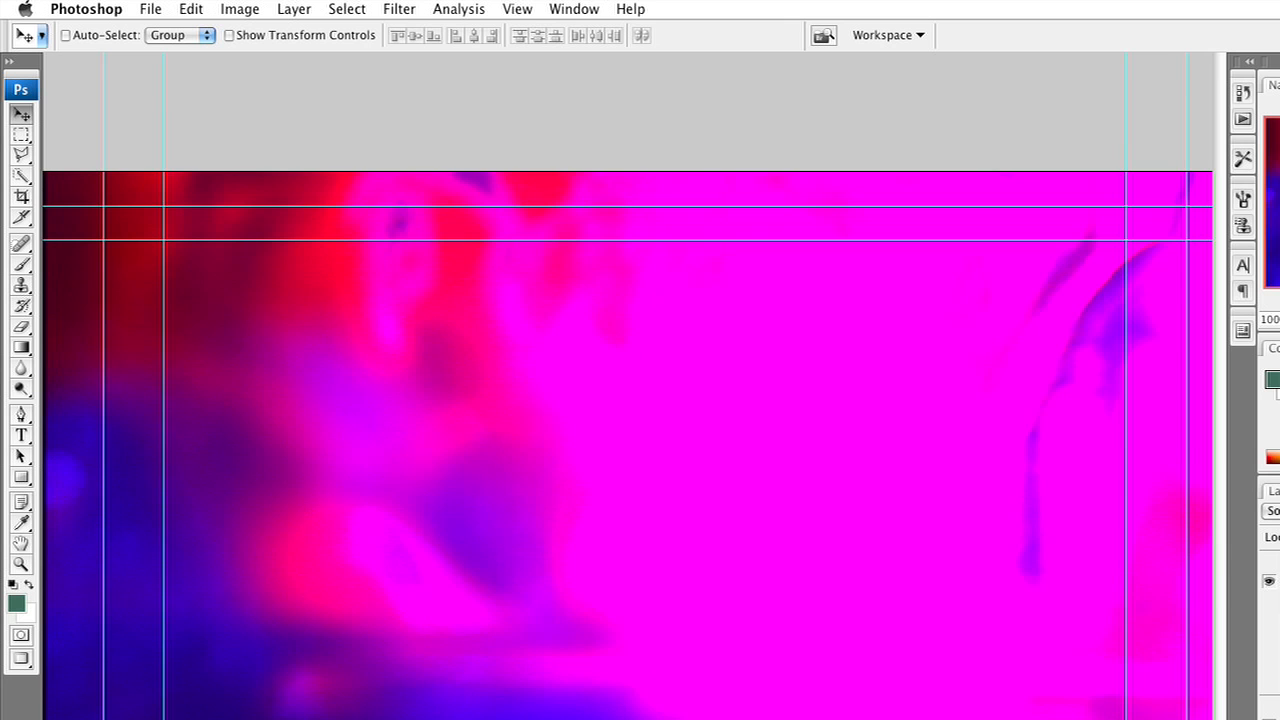
Step: Add a Hue/Saturation adjustment layer above BG2 with Saturation -100 and Lightness -18
key(super+u)
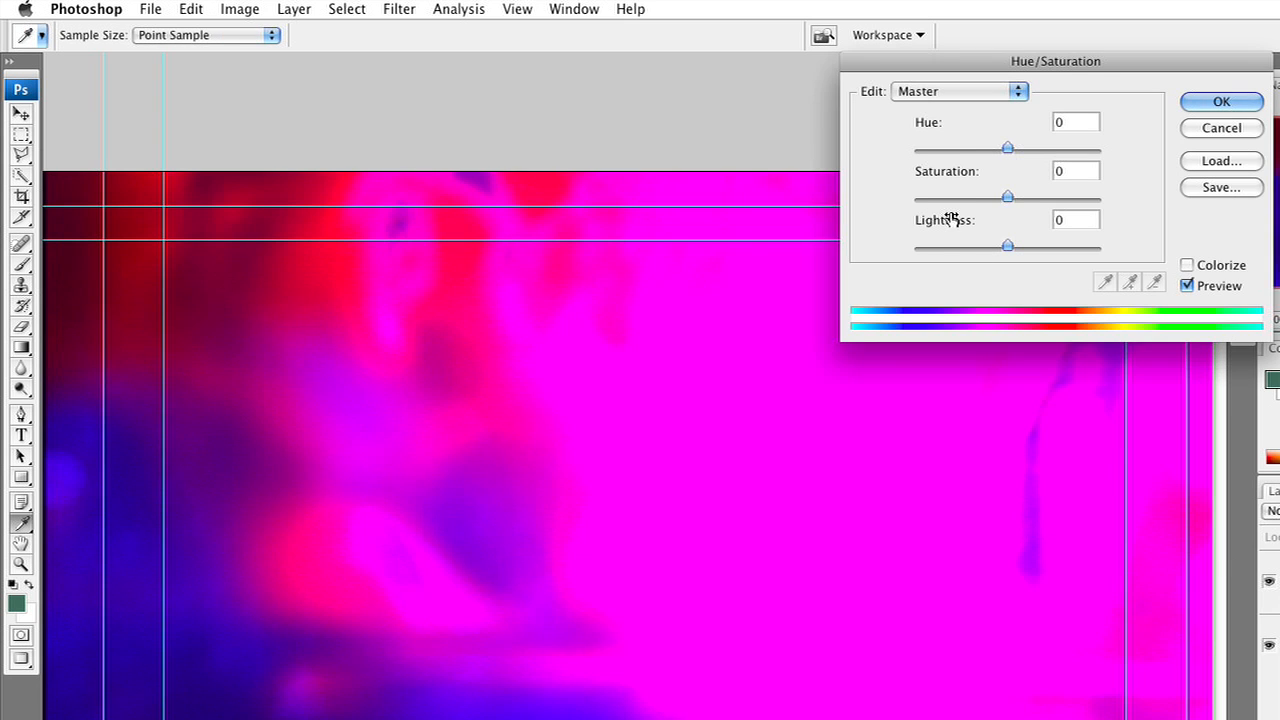
click(919, 198)
drag(913, 200, 912, 198)
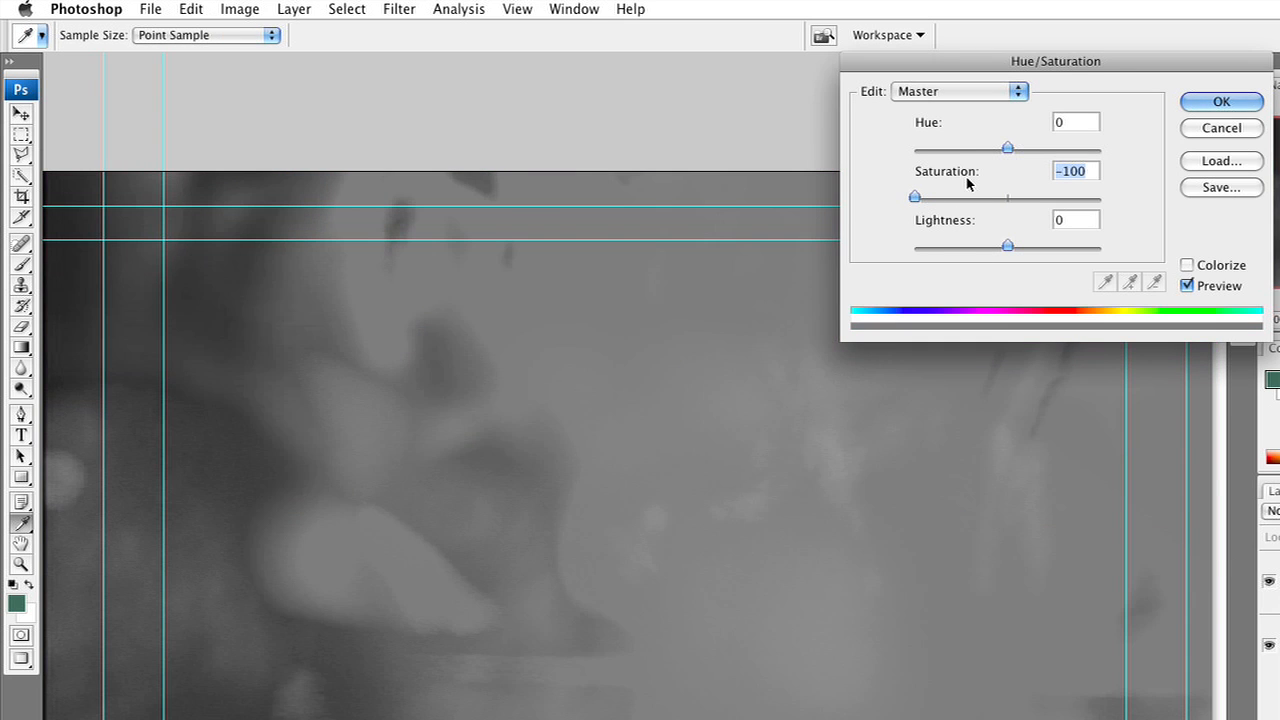
drag(997, 244, 991, 250)
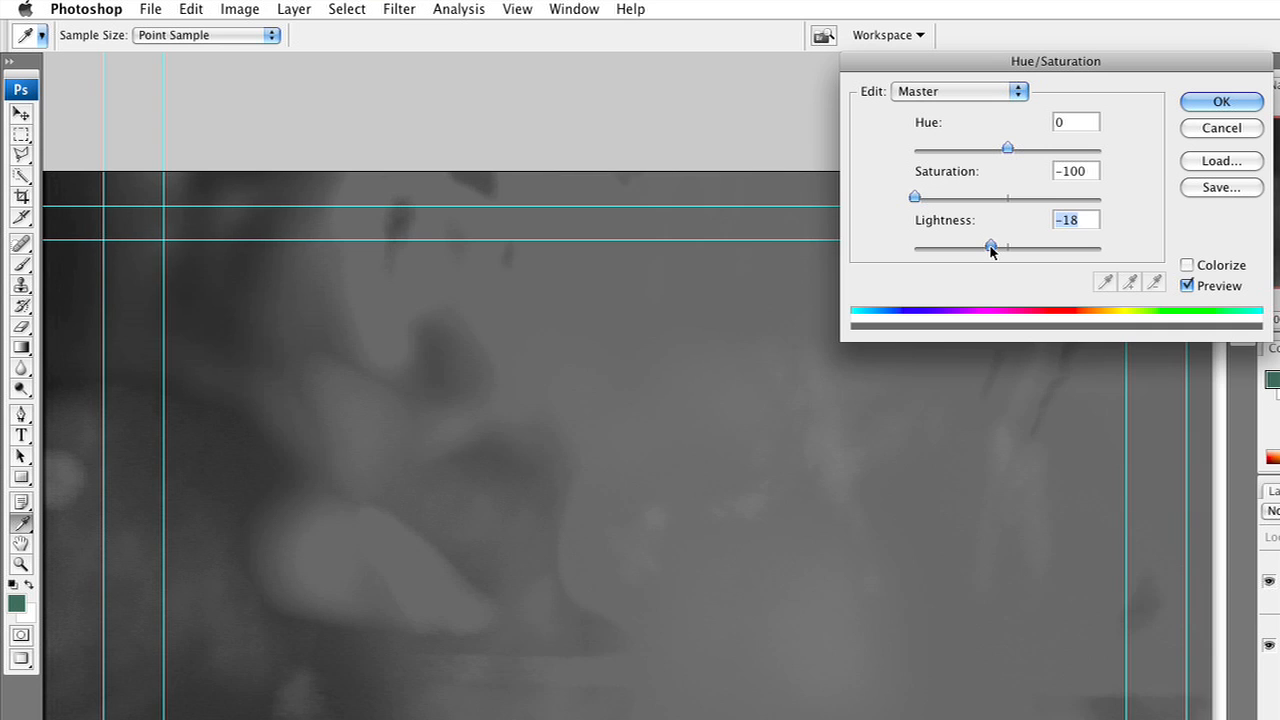
click(1206, 104)
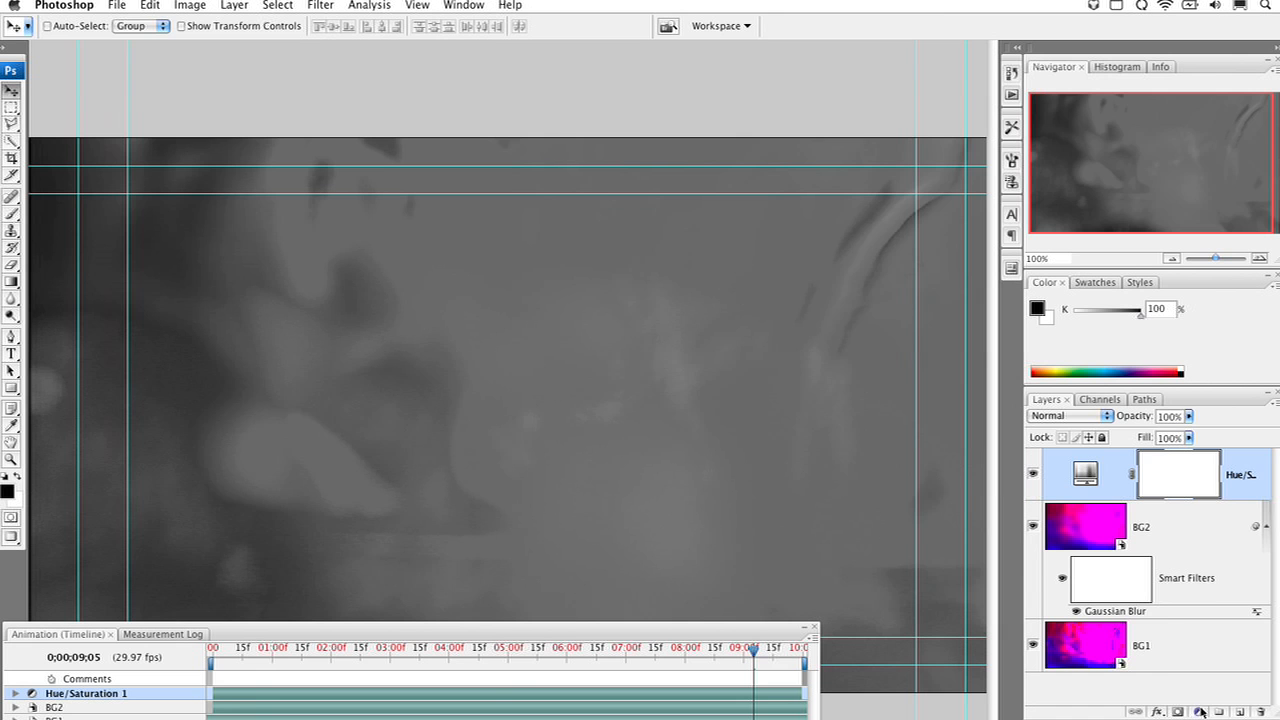
Step: Add a Levels adjustment layer with the black input at 25 and a lowered white input, and compare the effect
click(1199, 711)
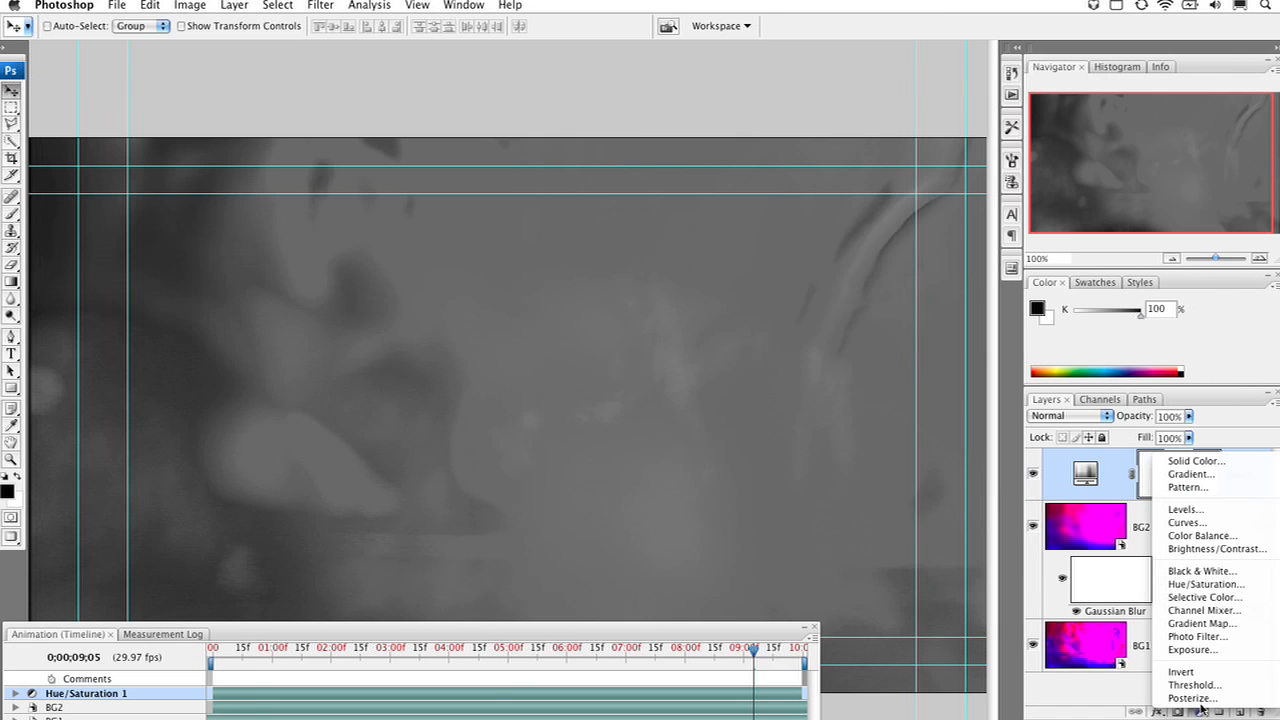
click(1190, 509)
drag(702, 189, 720, 194)
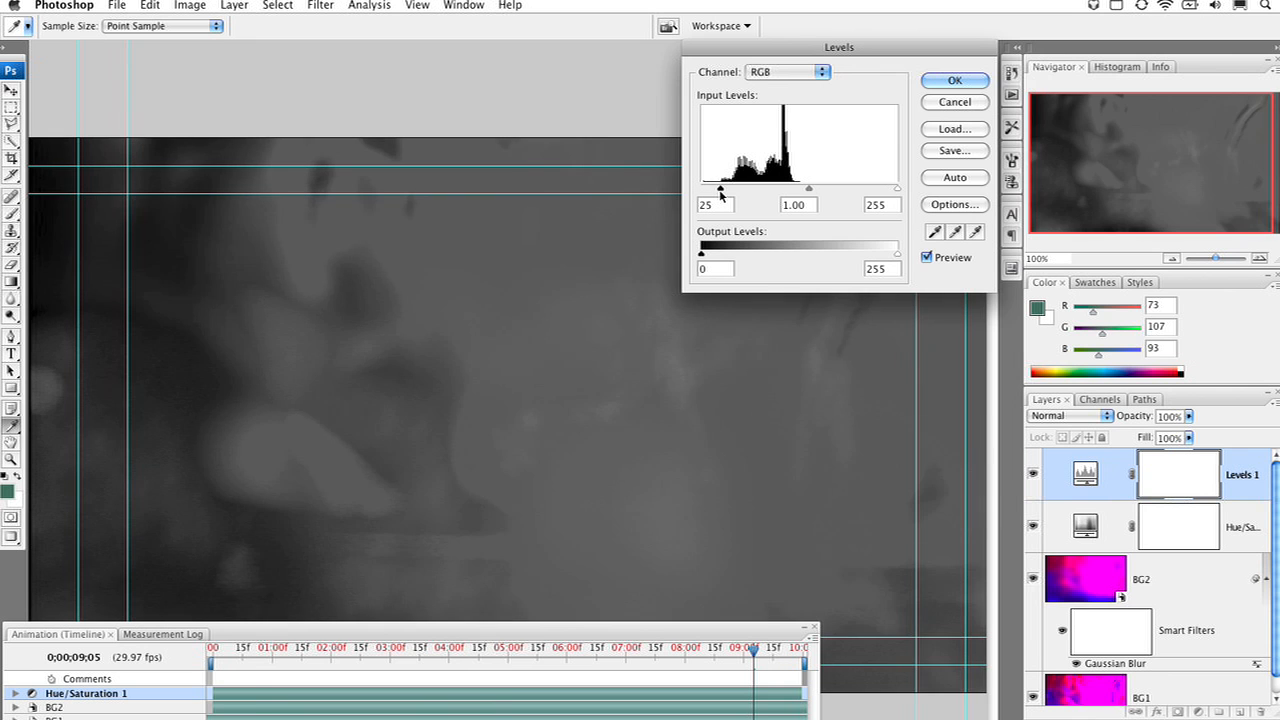
drag(893, 189, 839, 188)
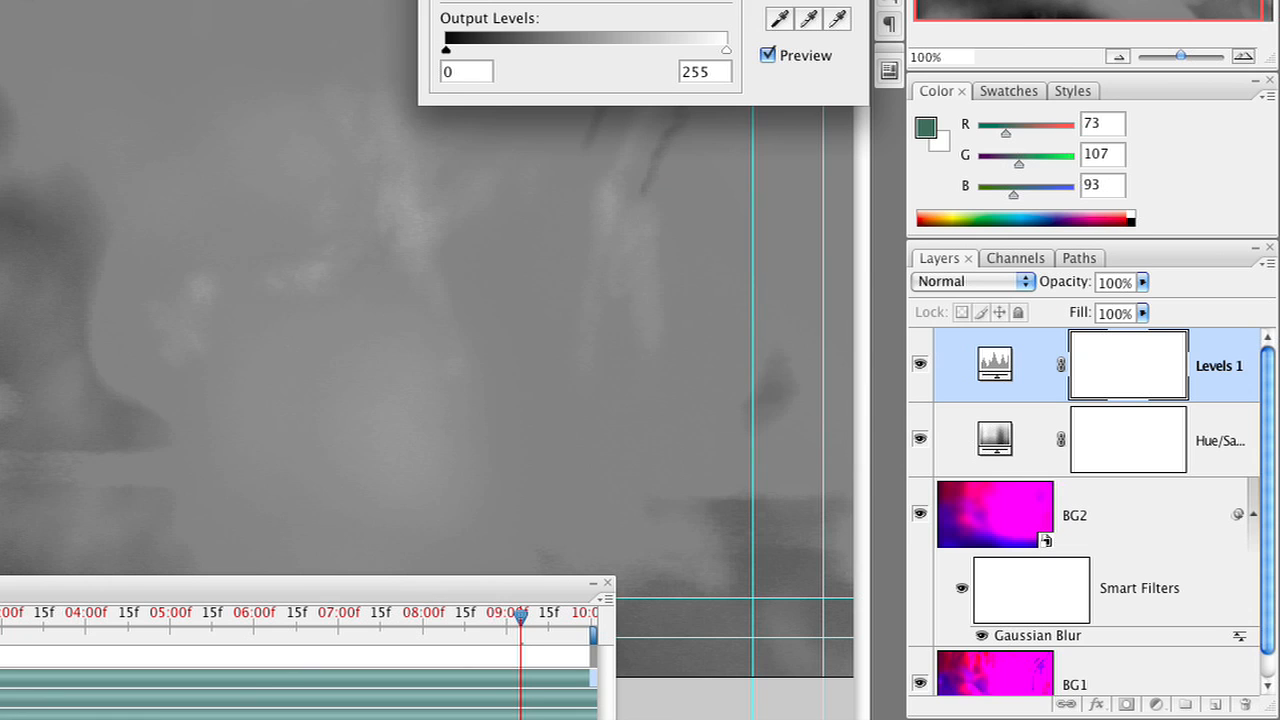
key(Return)
click(920, 365)
click(920, 366)
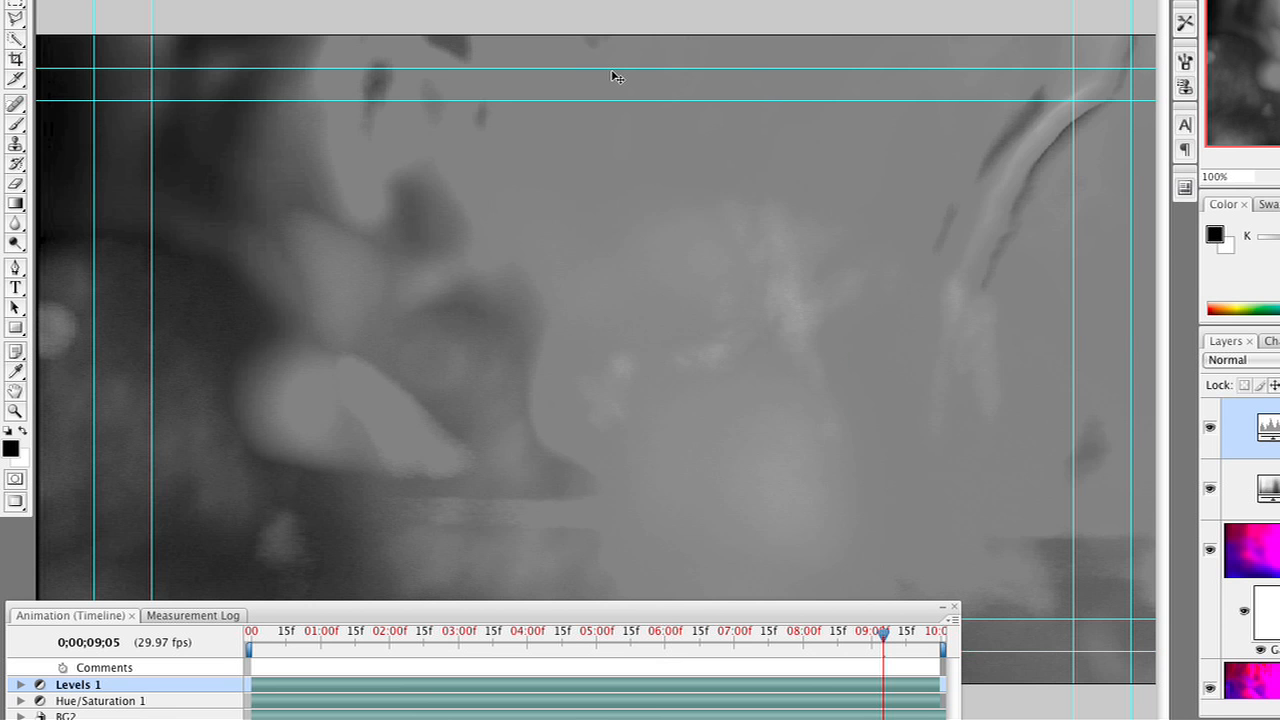
key(super+Tab)
key(super+Tab)
key(super+Up)
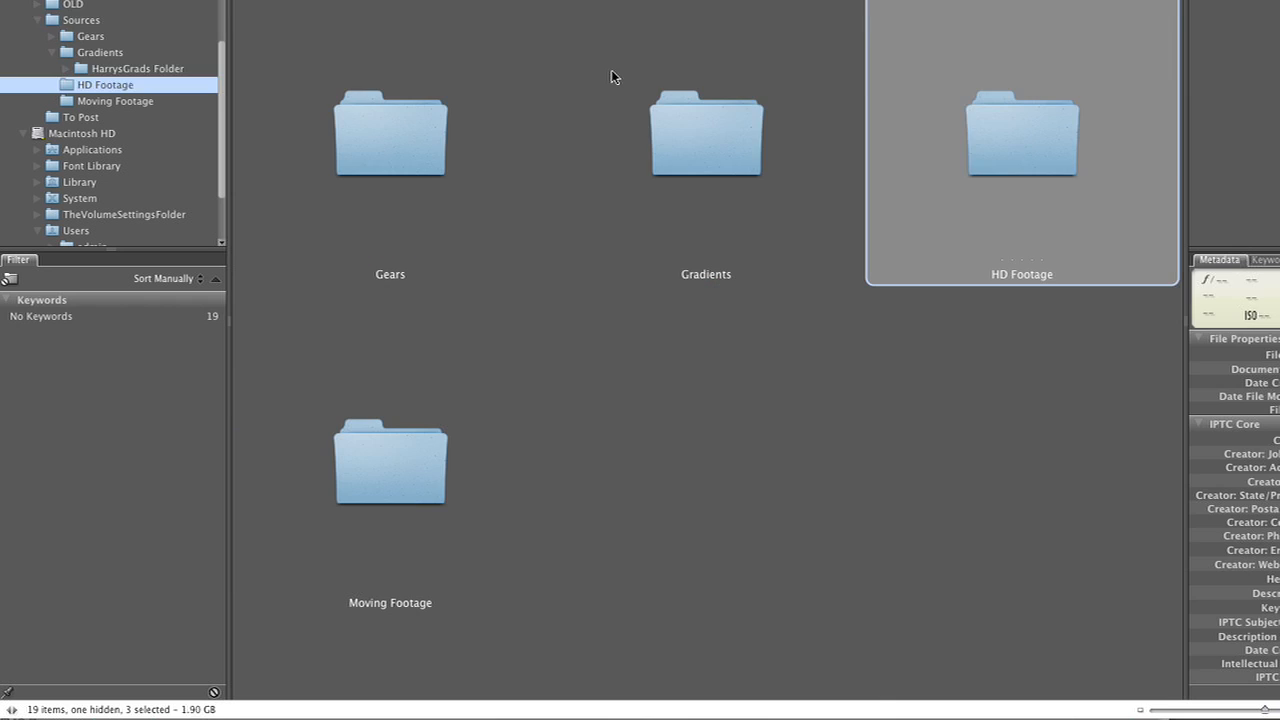
key(Left)
key(Left)
key(super+Down)
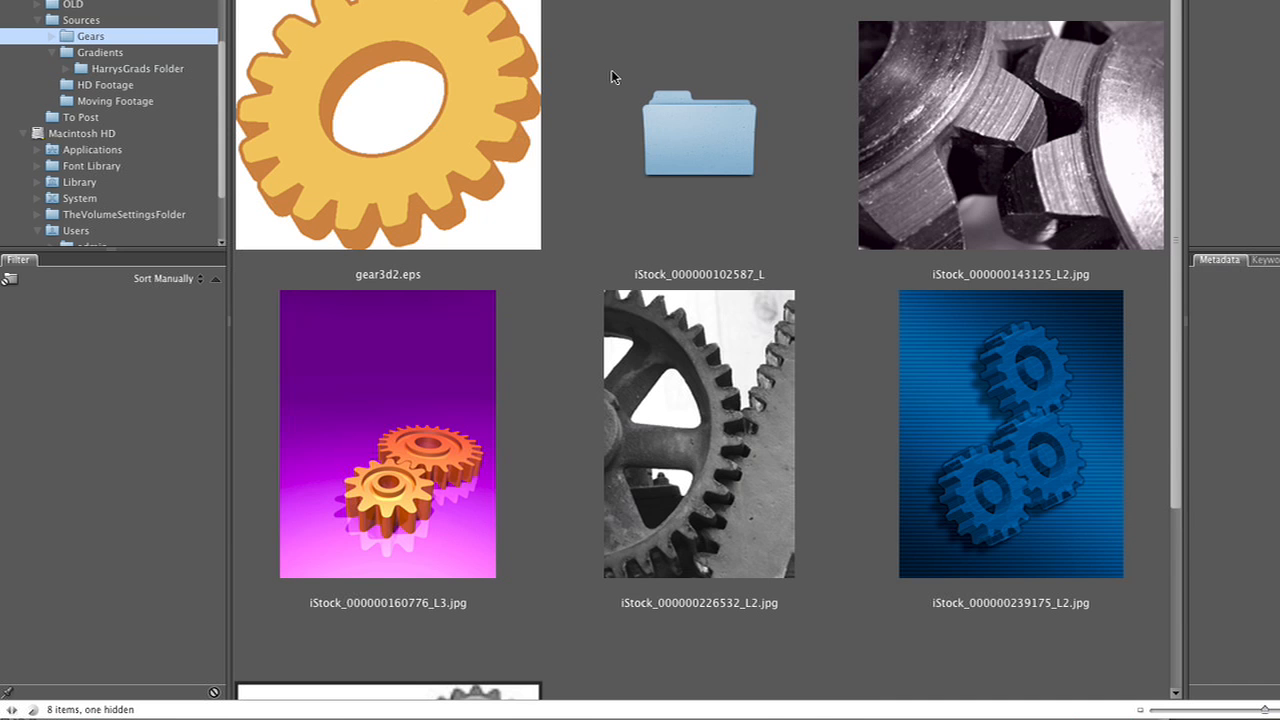
key(Right)
key(Down)
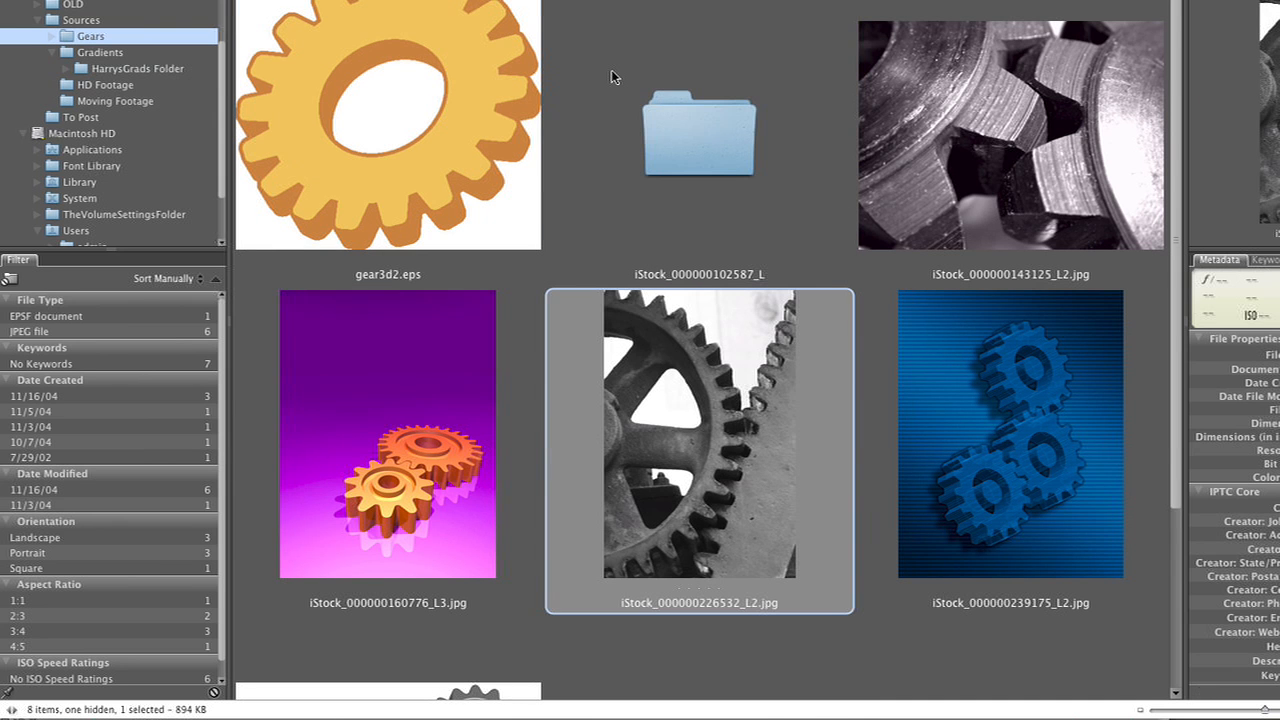
key(super+Down)
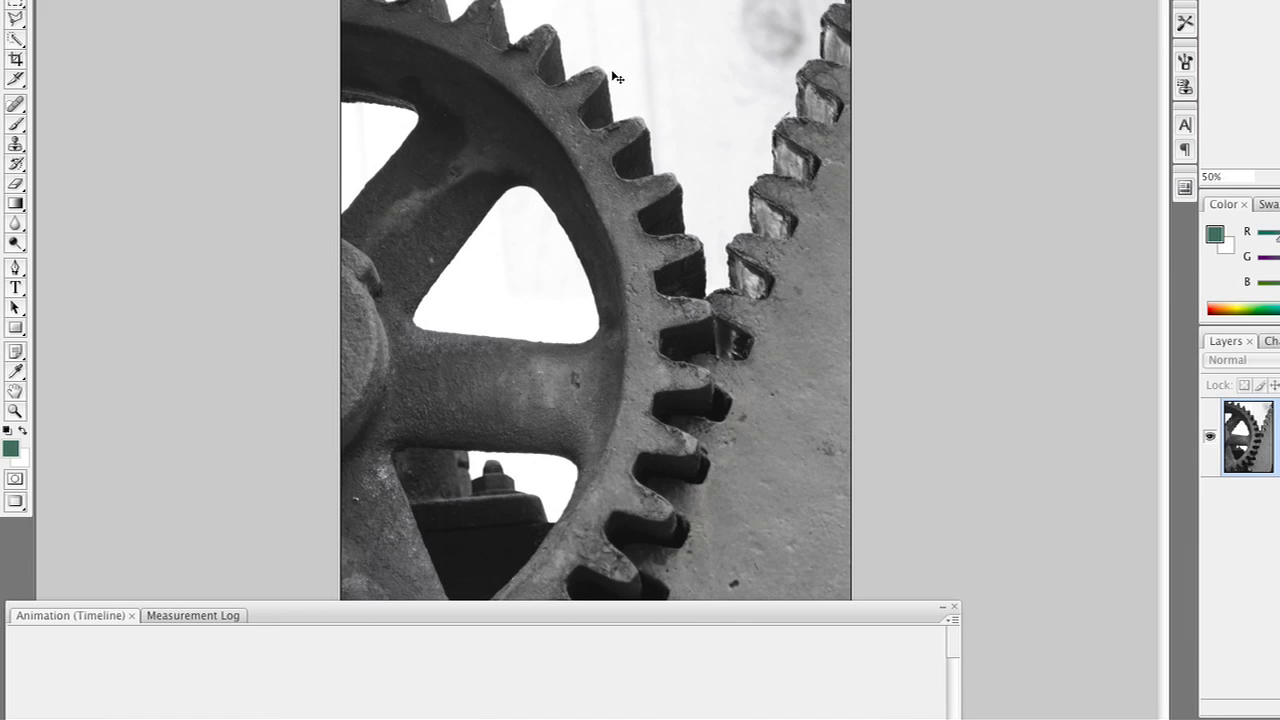
Step: Copy the entire gear image into the motion background composition as a new layer above Levels 1
key(super+a)
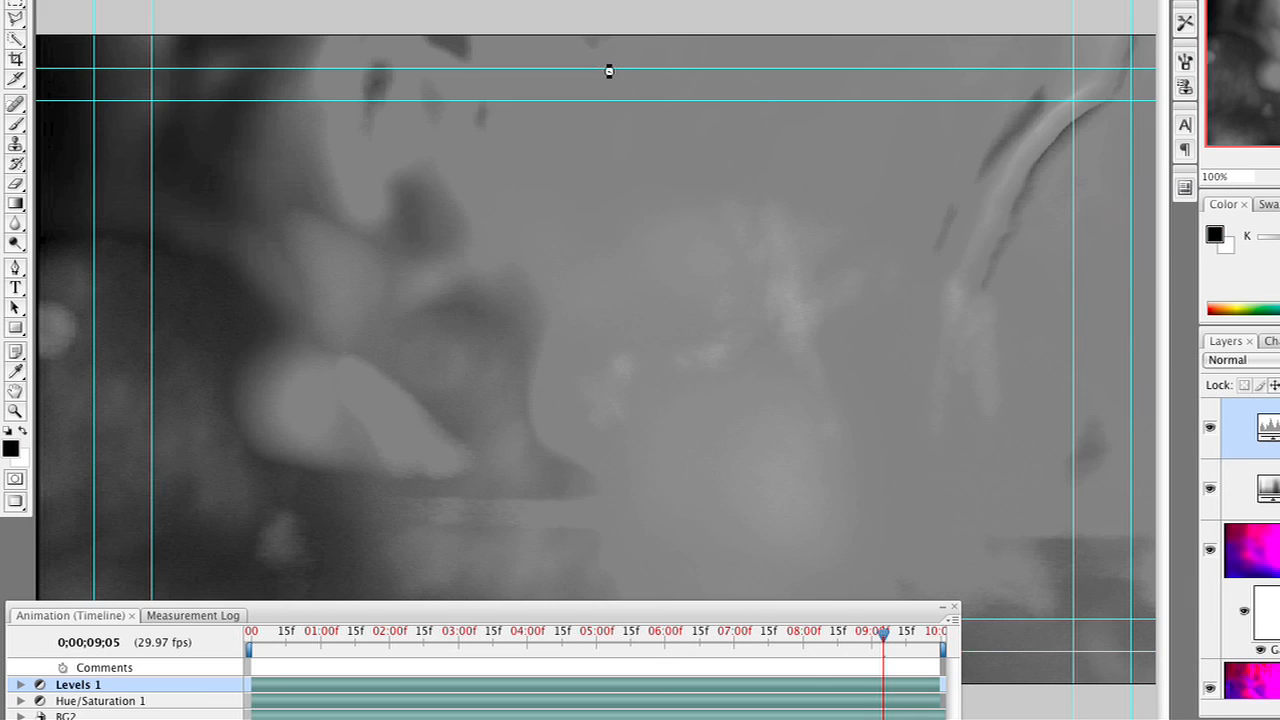
key(super+v)
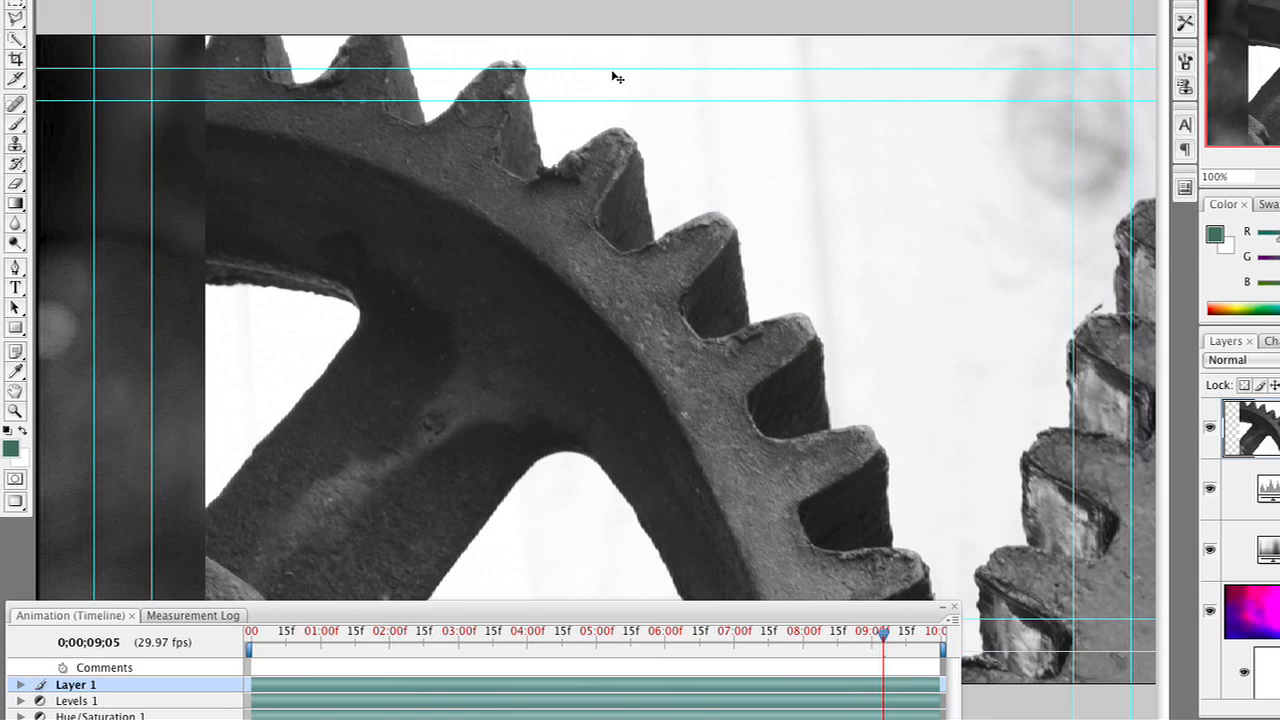
Step: Rotate the gear layer a quarter turn counter-clockwise, scale it down slightly and position it so the gear teeth arch across the frame
key(super+t)
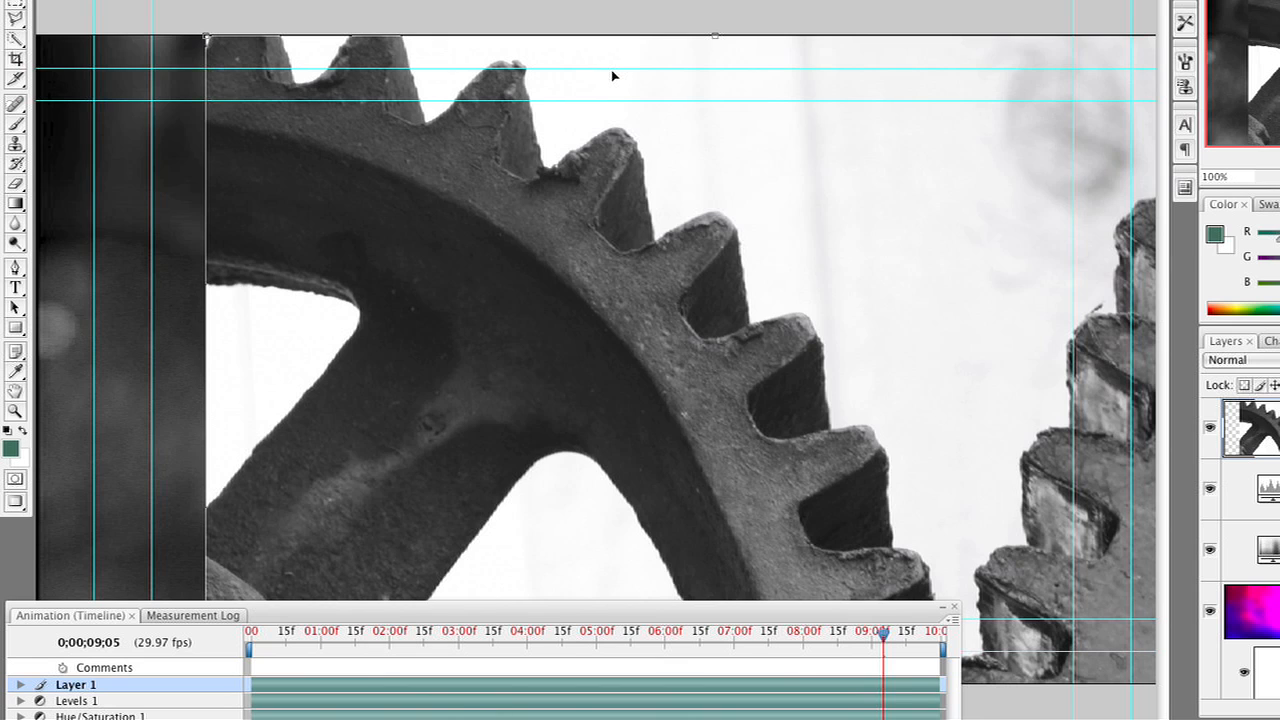
key(super+0)
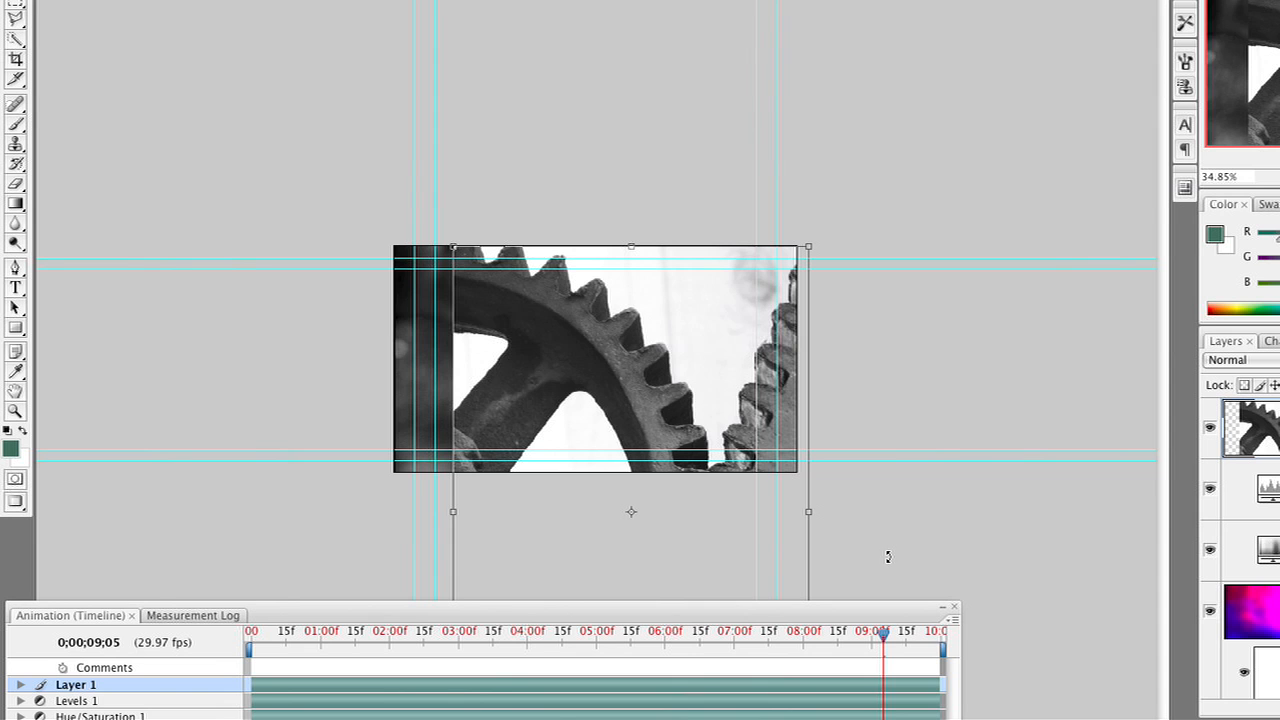
drag(637, 421, 584, 287)
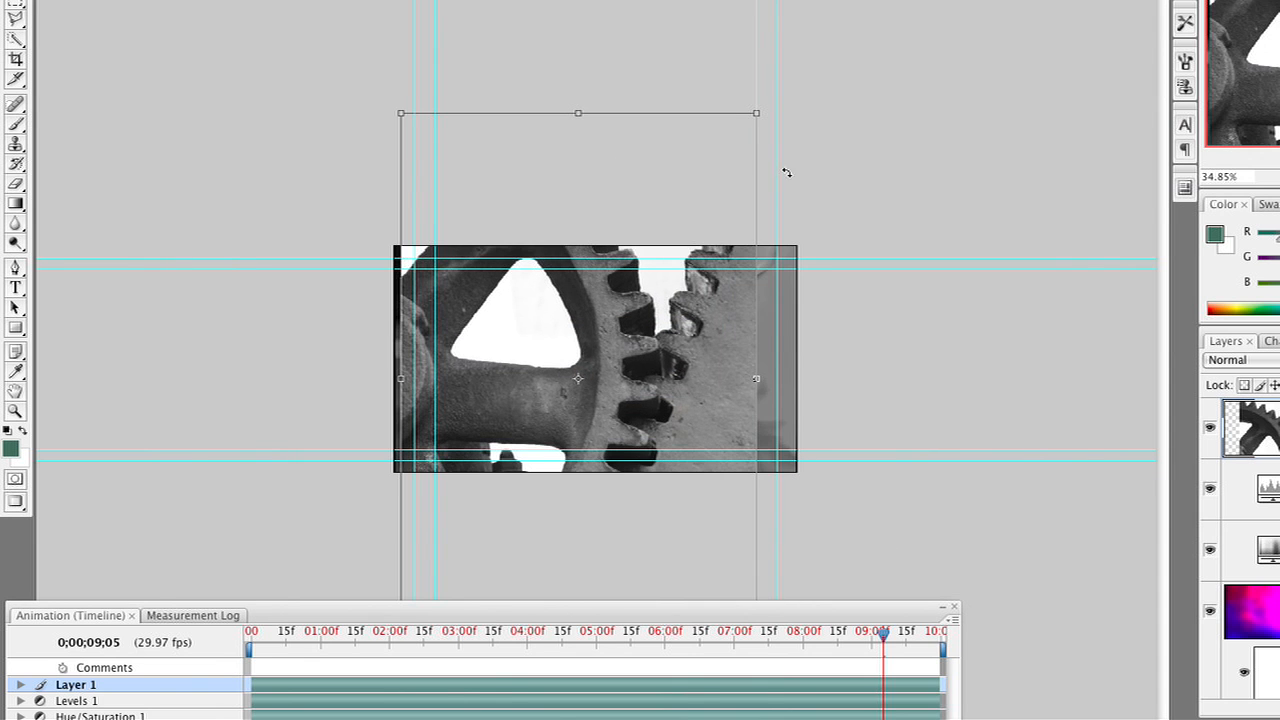
drag(839, 81, 403, 290)
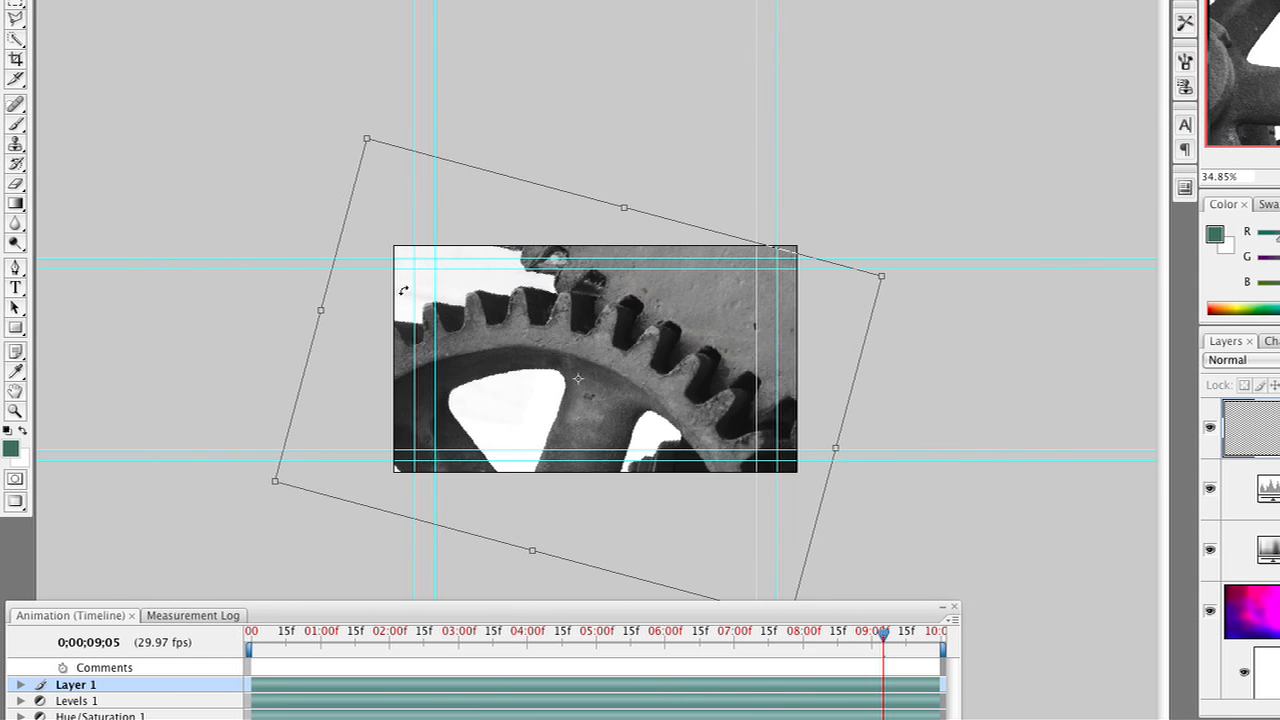
key(Escape)
drag(634, 408, 673, 408)
drag(351, 201, 380, 220)
drag(473, 294, 443, 272)
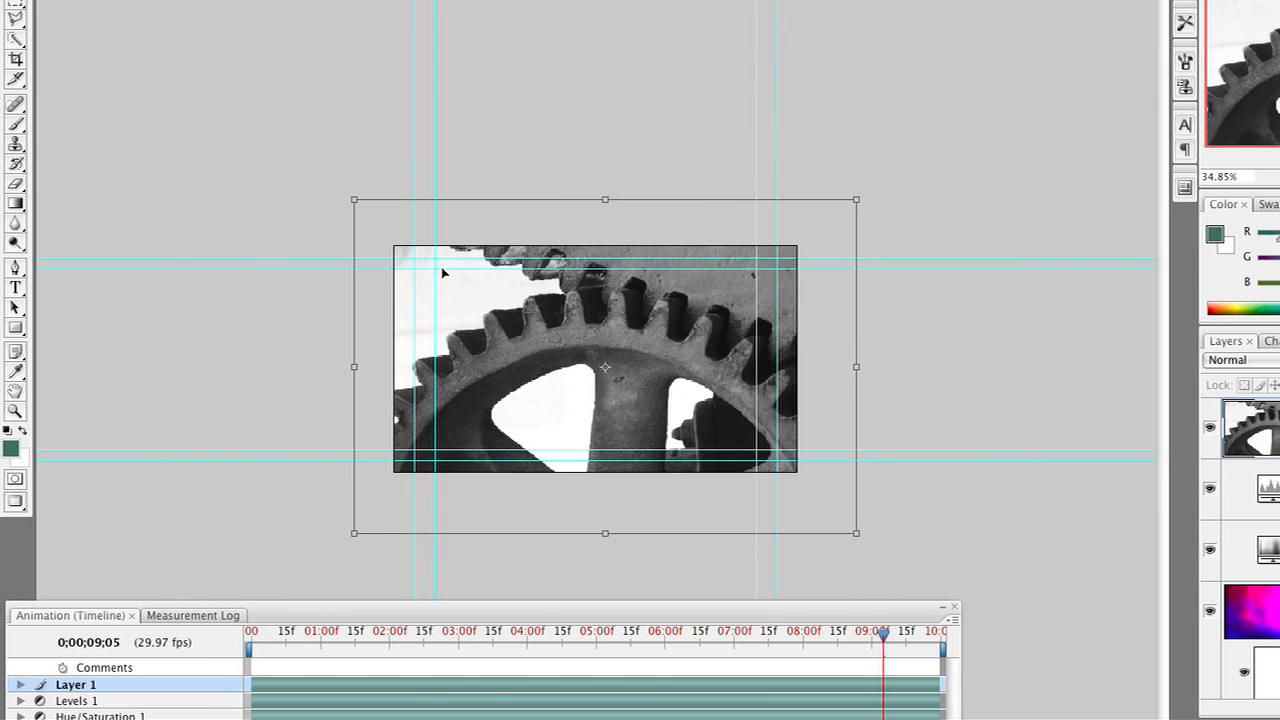
key(Return)
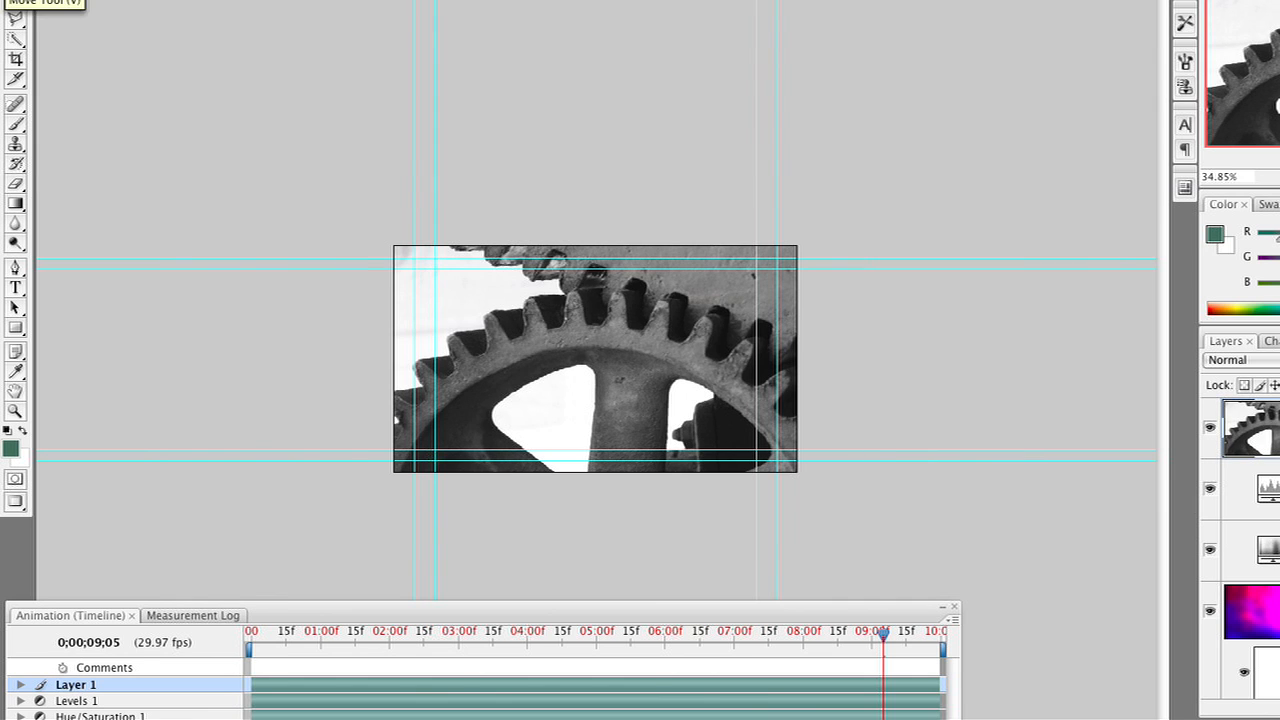
Step: Try the Multiply blending mode on the gear layer, then cycle through the following modes to Darker Color
key(shift+alt+k)
key(shift+alt+m)
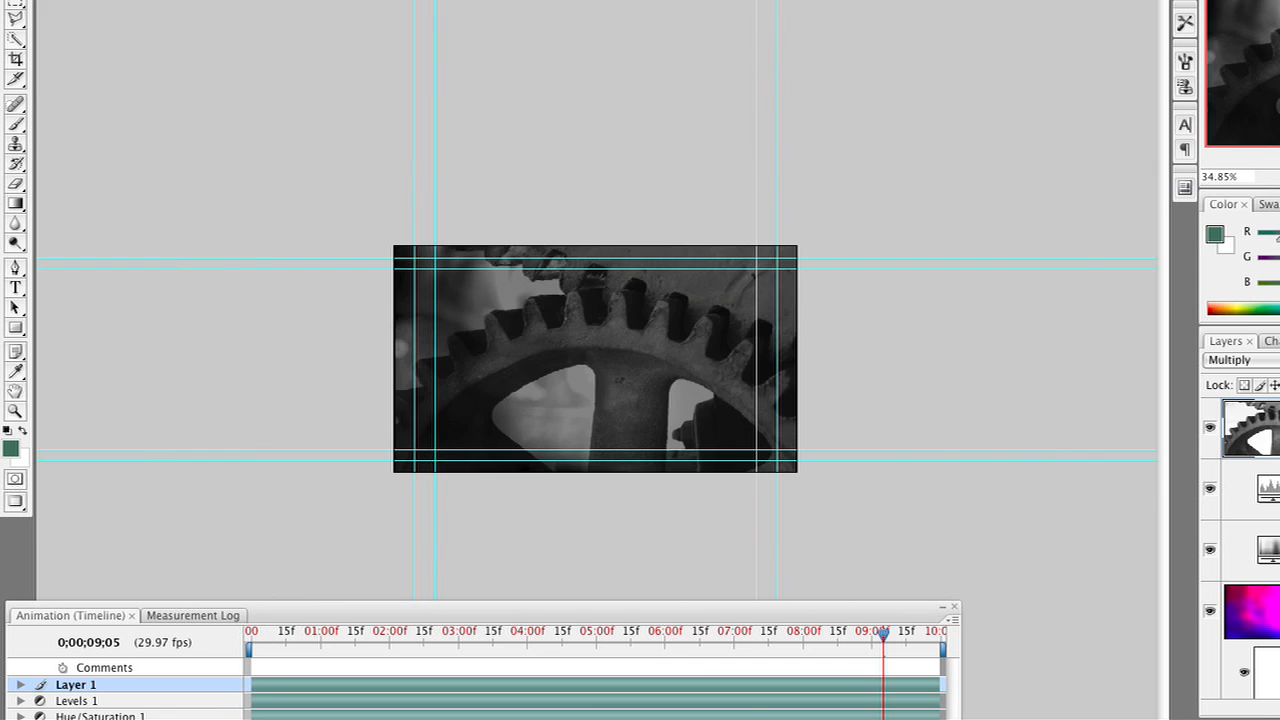
key(shift+plus)
key(shift+plus)
key(shift+plus)
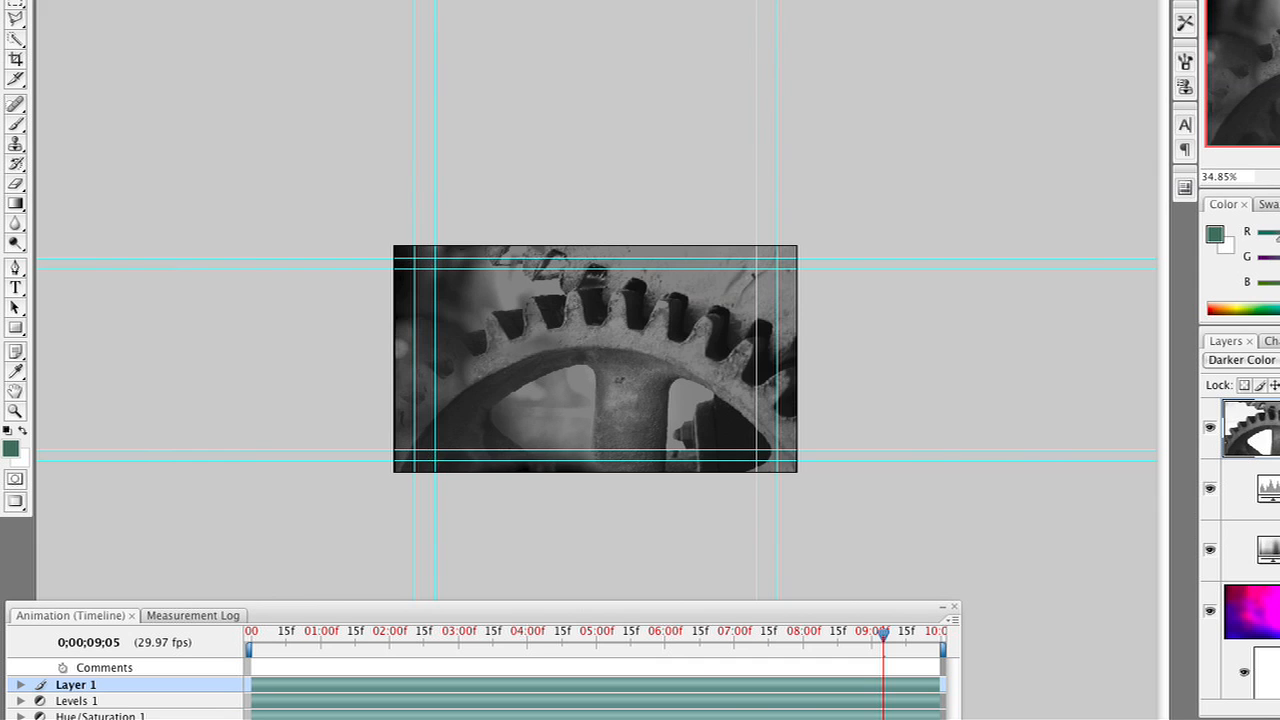